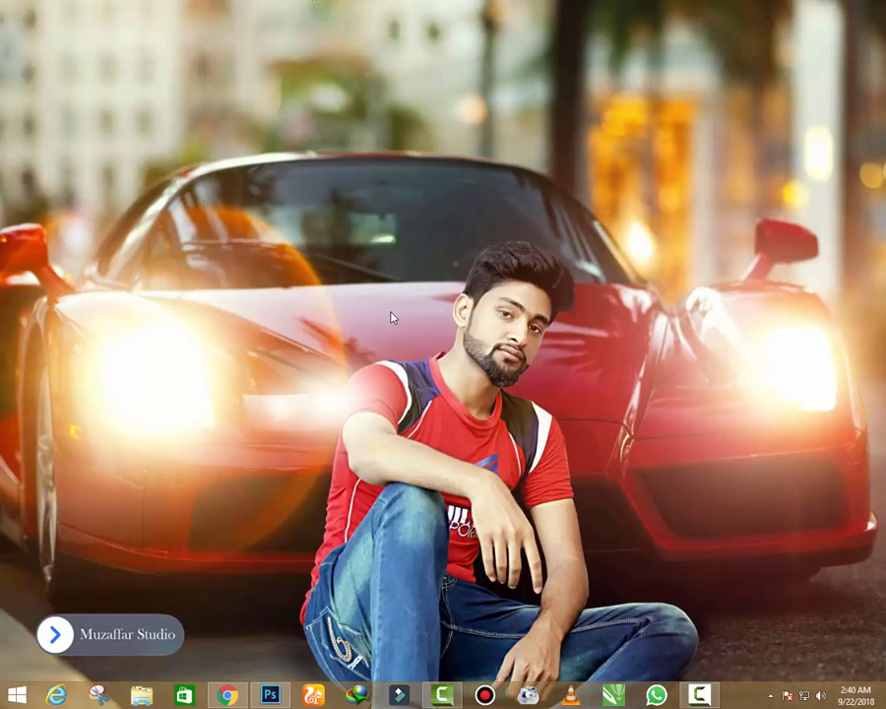
- Switch to Photoshop, unlock the Background layer of red-chili.jpg, and delete the white area around the chili using a Magic Wand selection
{"action": "left_click", "coordinate": [270, 695]}
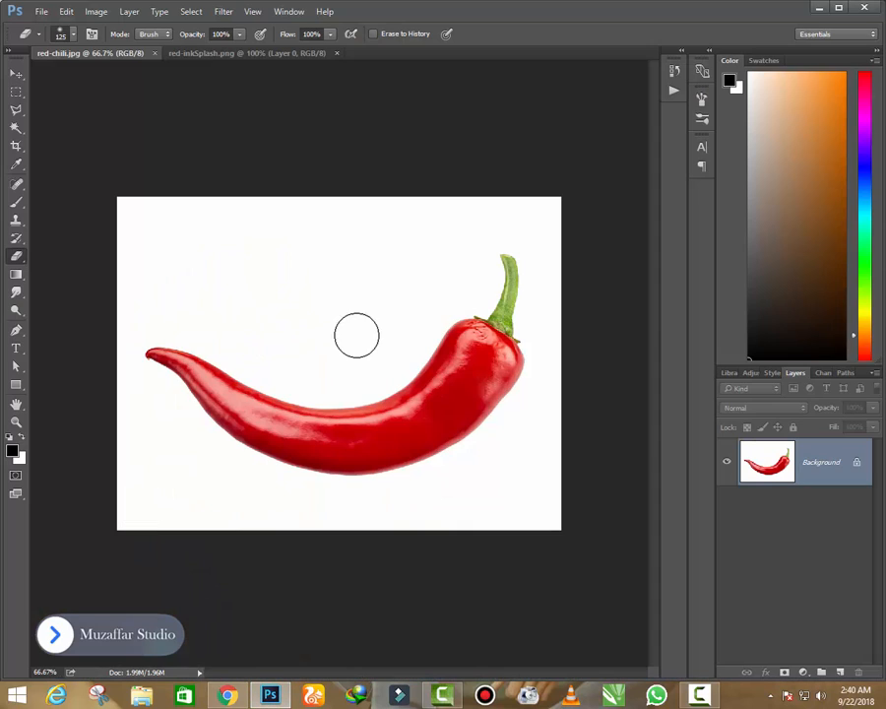
{"action": "left_click", "coordinate": [16, 76]}
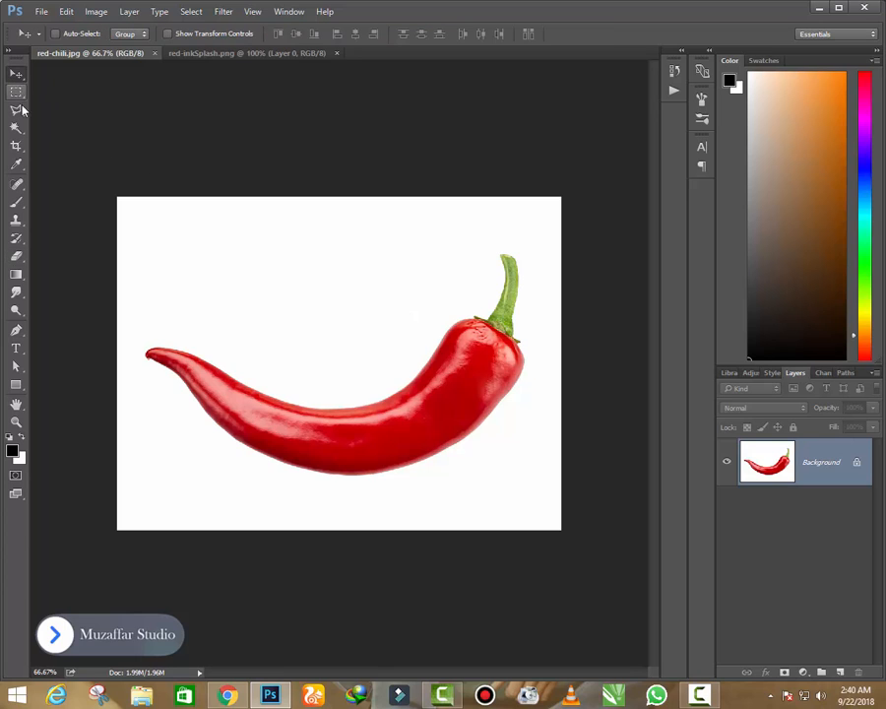
{"action": "left_click", "coordinate": [16, 128]}
{"action": "left_click", "coordinate": [264, 283]}
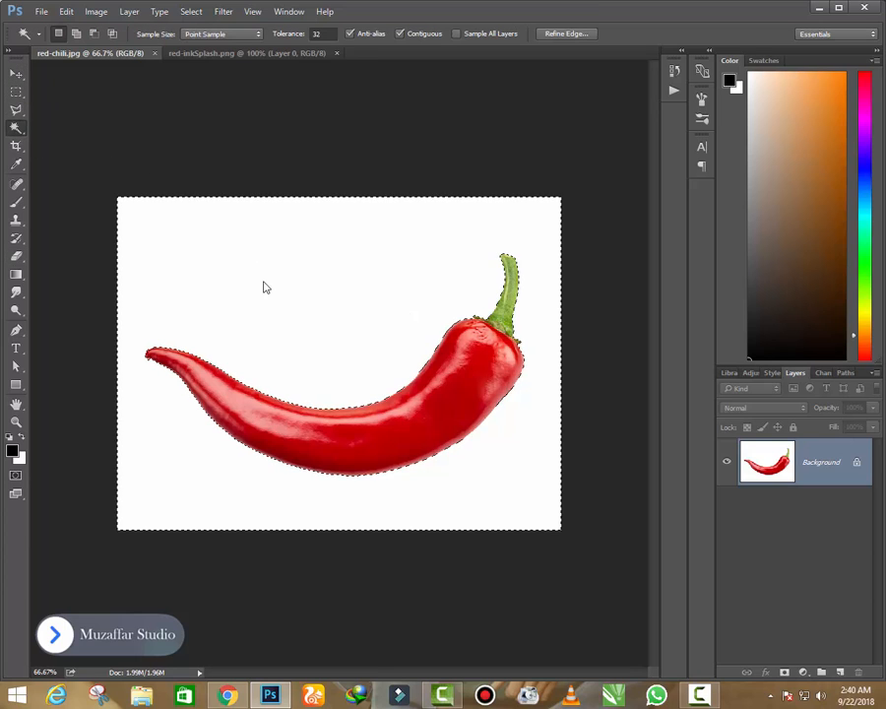
{"action": "double_click", "coordinate": [812, 471]}
{"action": "left_click", "coordinate": [561, 226]}
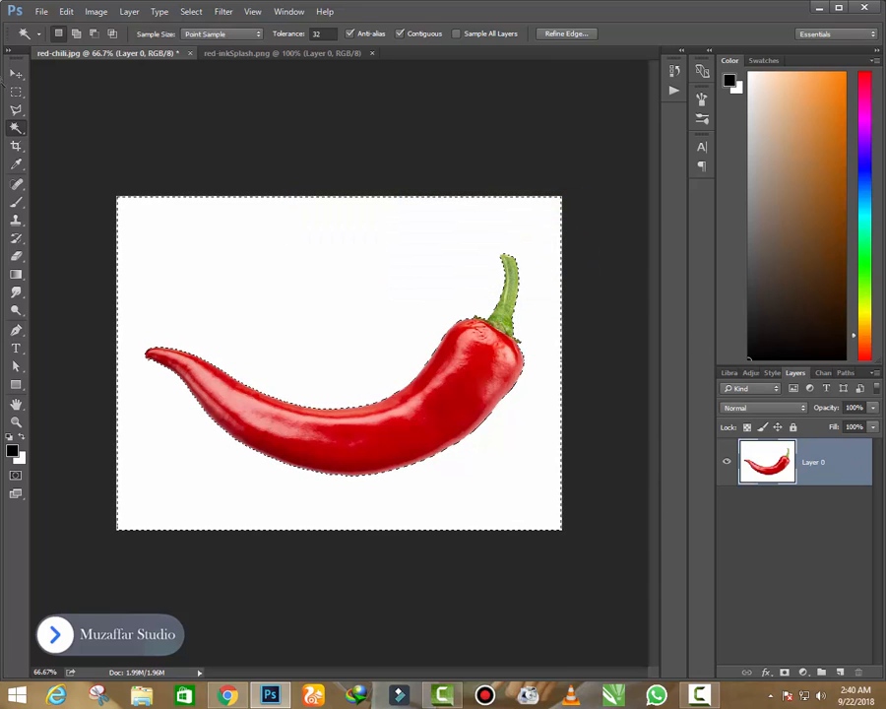
{"action": "left_click", "coordinate": [12, 75]}
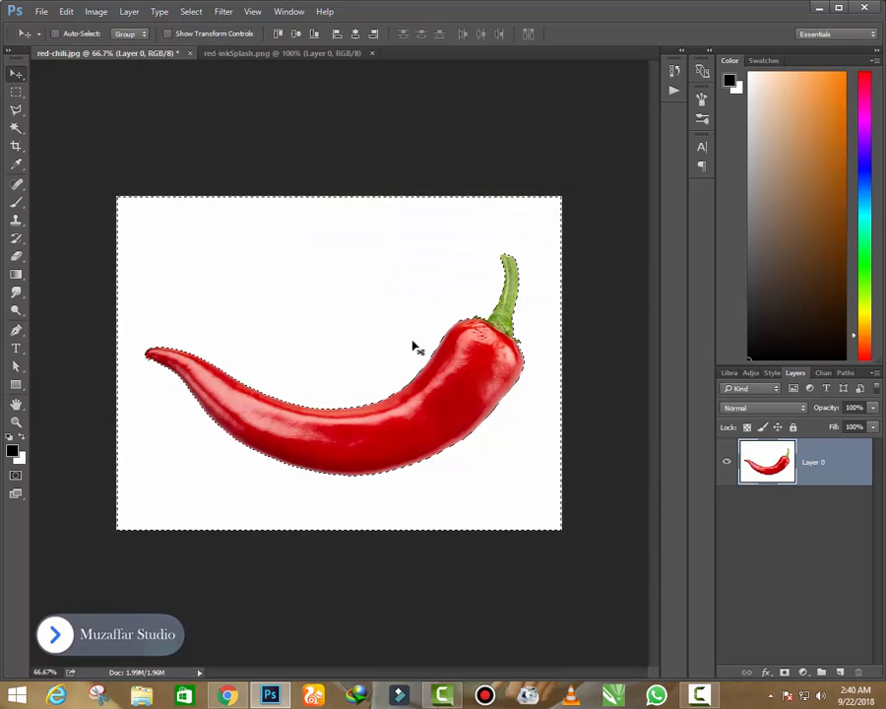
{"action": "key", "text": "Delete"}
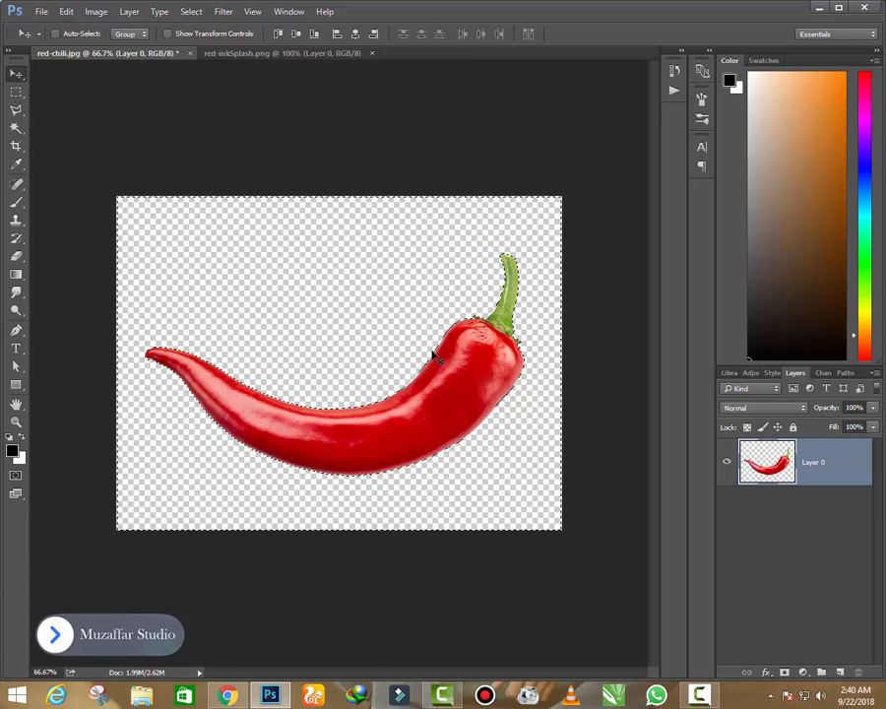
{"action": "key", "text": "ctrl+d"}
- Extend the canvas on all sides around the chili with the Crop tool, and nudge the chili slightly up and right
{"action": "scroll", "coordinate": [431, 356], "scroll_direction": "down", "scroll_amount": 2}
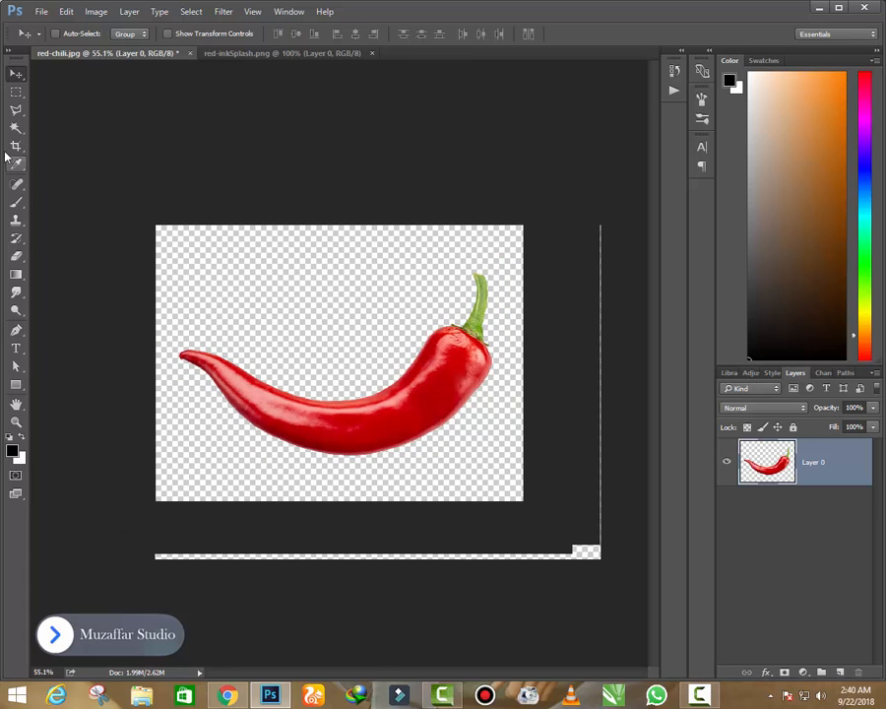
{"action": "left_click", "coordinate": [15, 149]}
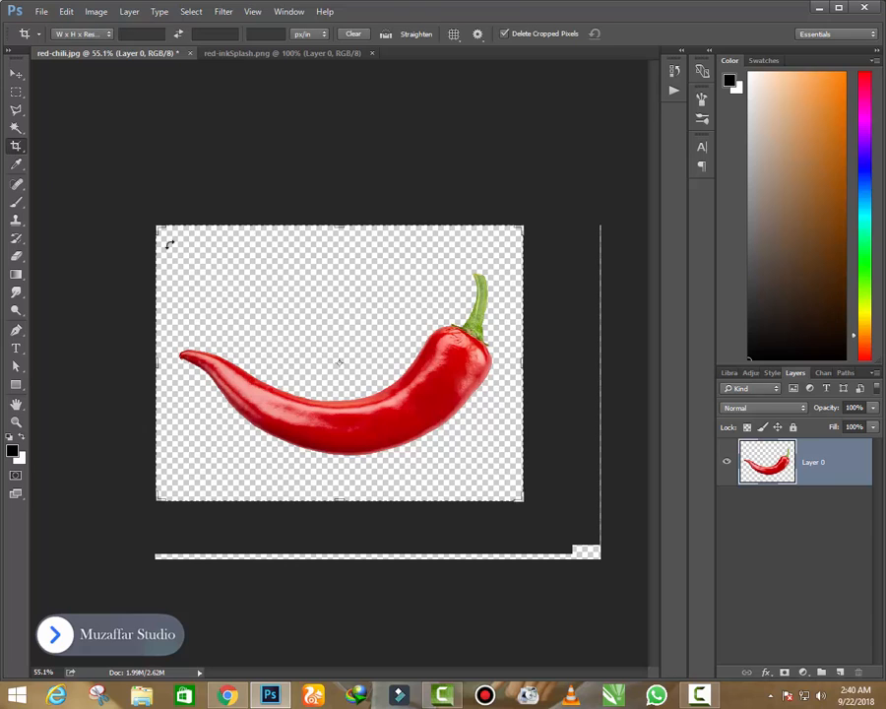
{"action": "scroll", "coordinate": [436, 390], "scroll_direction": "down", "scroll_amount": 2}
{"action": "scroll", "coordinate": [436, 390], "scroll_direction": "up", "scroll_amount": 3}
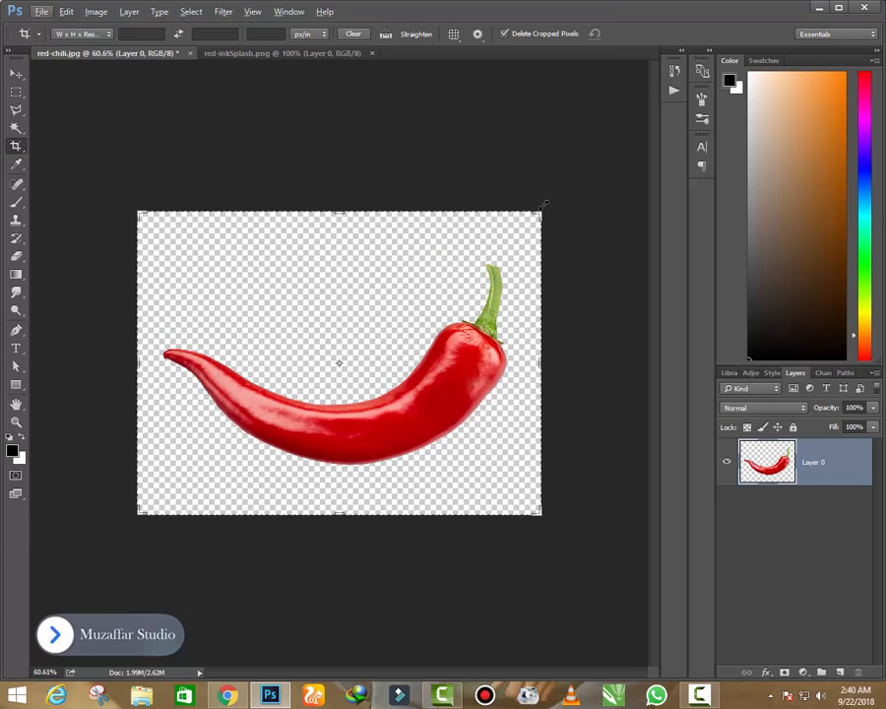
{"action": "left_click_drag", "start_coordinate": [543, 210], "coordinate": [658, 164]}
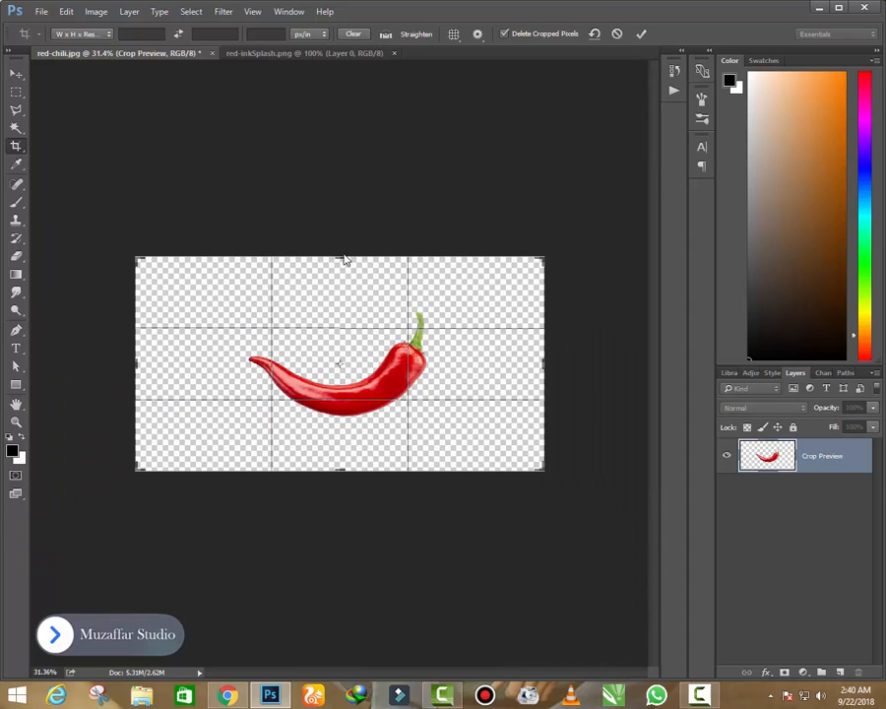
{"action": "left_click_drag", "start_coordinate": [344, 256], "coordinate": [347, 257]}
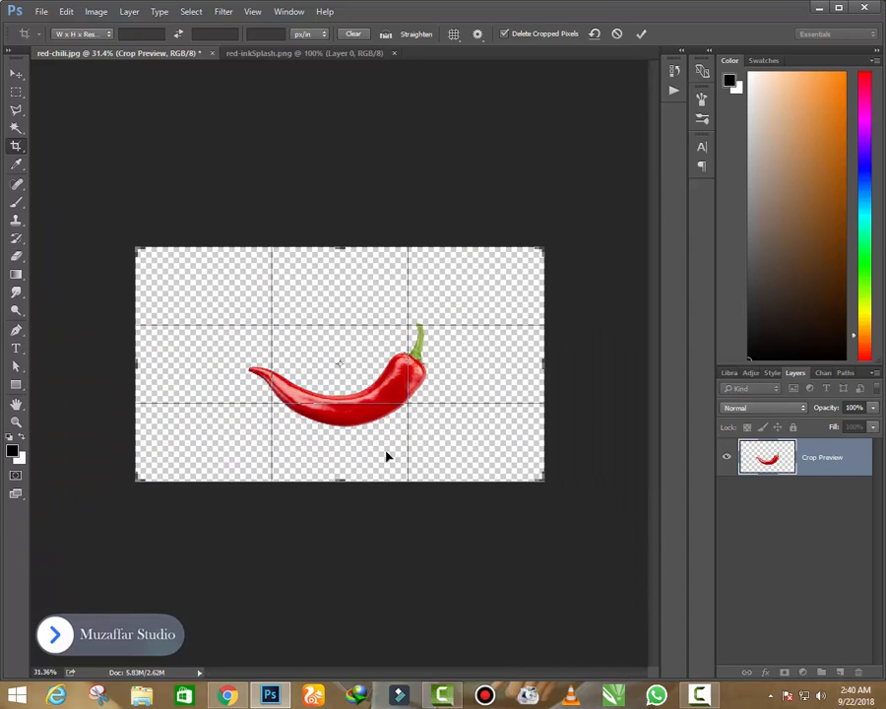
{"action": "left_click_drag", "start_coordinate": [347, 480], "coordinate": [366, 473]}
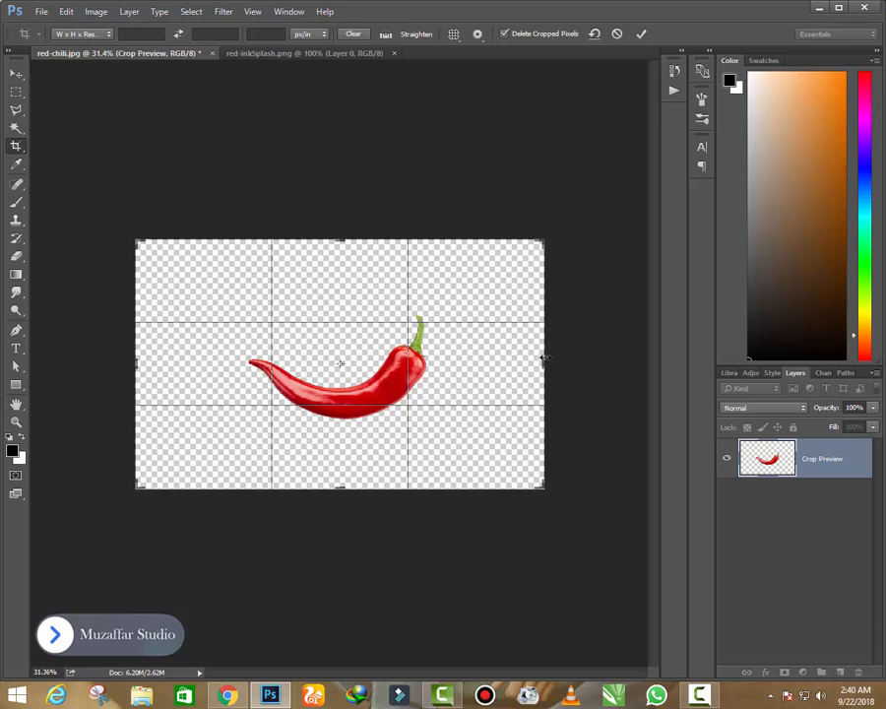
{"action": "left_click_drag", "start_coordinate": [548, 237], "coordinate": [547, 236]}
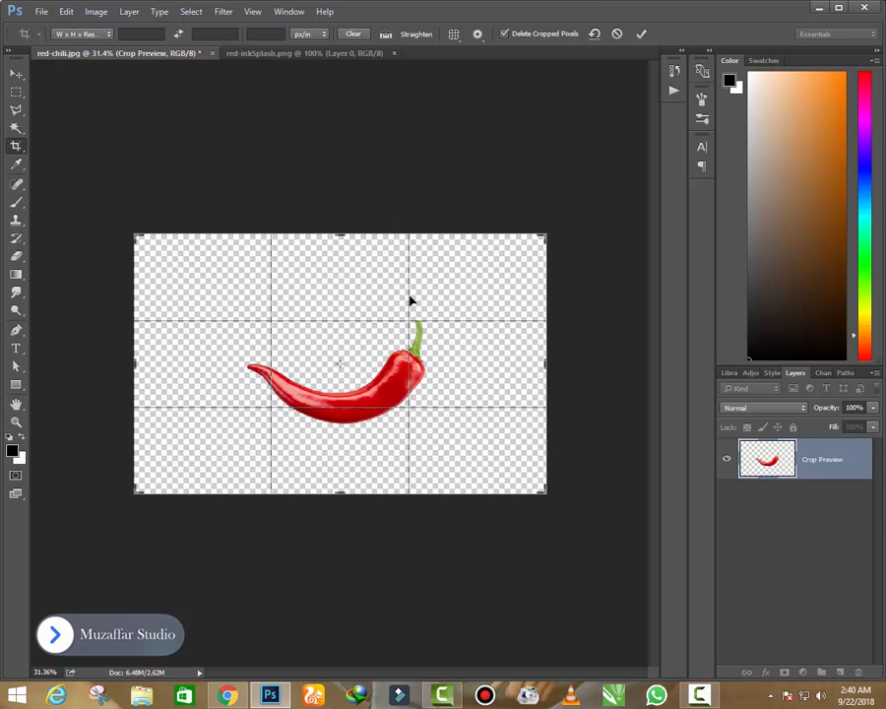
{"action": "key", "text": "Return"}
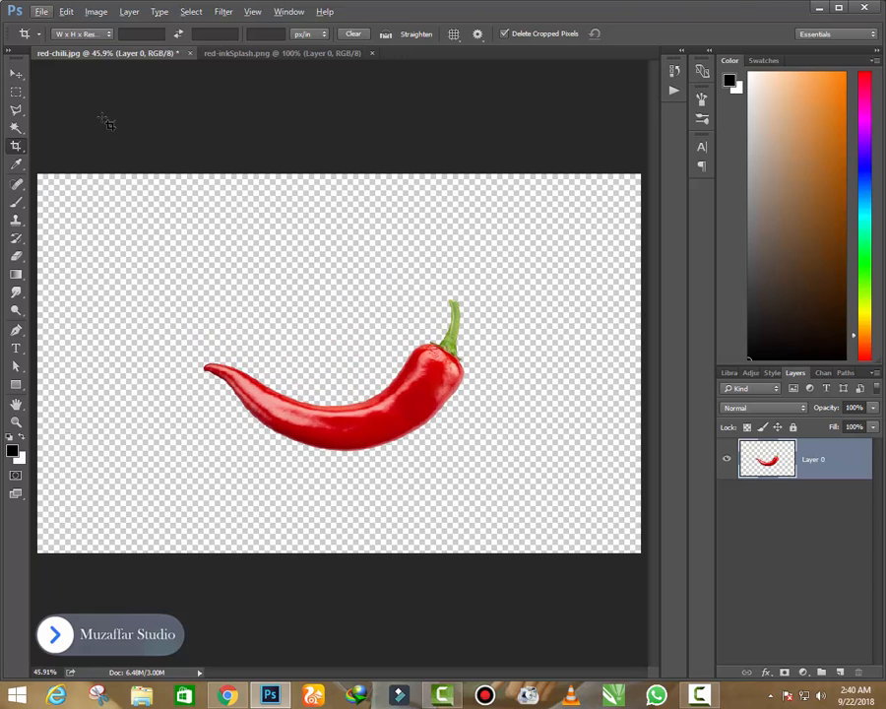
{"action": "left_click", "coordinate": [15, 74]}
{"action": "left_click_drag", "start_coordinate": [399, 409], "coordinate": [405, 403]}
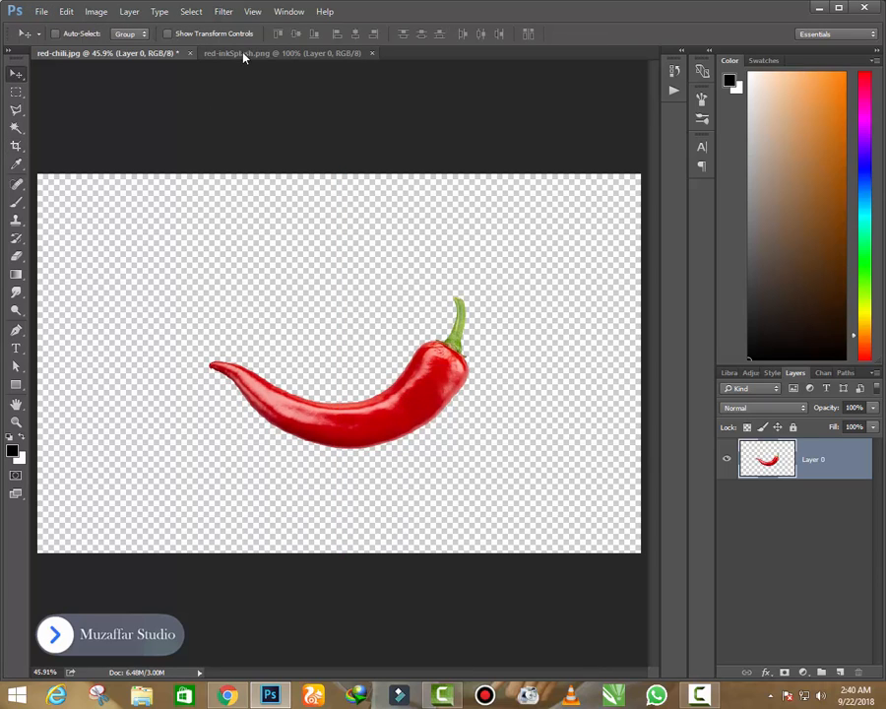
- Copy the splash from red-inkSplash.png into red-chili.jpg, scale it to about 83%, and place it over the left part of the chili
{"action": "left_click", "coordinate": [315, 54]}
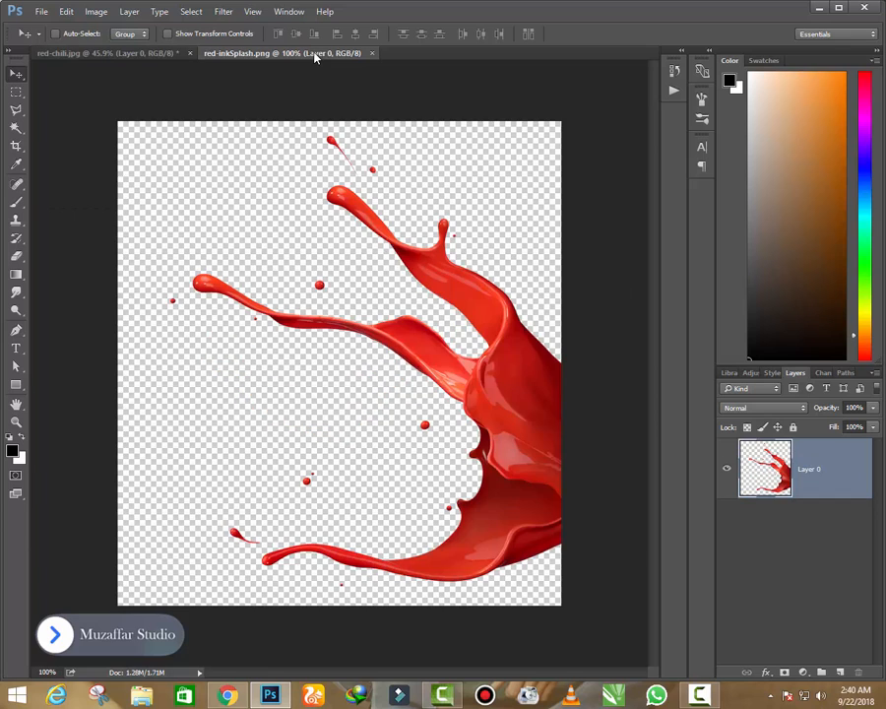
{"action": "mouse_move", "coordinate": [509, 429]}
{"action": "left_mouse_down"}
{"action": "mouse_move", "coordinate": [392, 389]}
{"action": "mouse_move", "coordinate": [402, 404]}
{"action": "mouse_move", "coordinate": [443, 406]}
{"action": "mouse_move", "coordinate": [442, 418]}
{"action": "mouse_move", "coordinate": [192, 55]}
{"action": "mouse_move", "coordinate": [224, 71]}
{"action": "mouse_move", "coordinate": [287, 386]}
{"action": "left_mouse_up"}
{"action": "scroll", "coordinate": [285, 396], "scroll_direction": "up", "scroll_amount": 2}
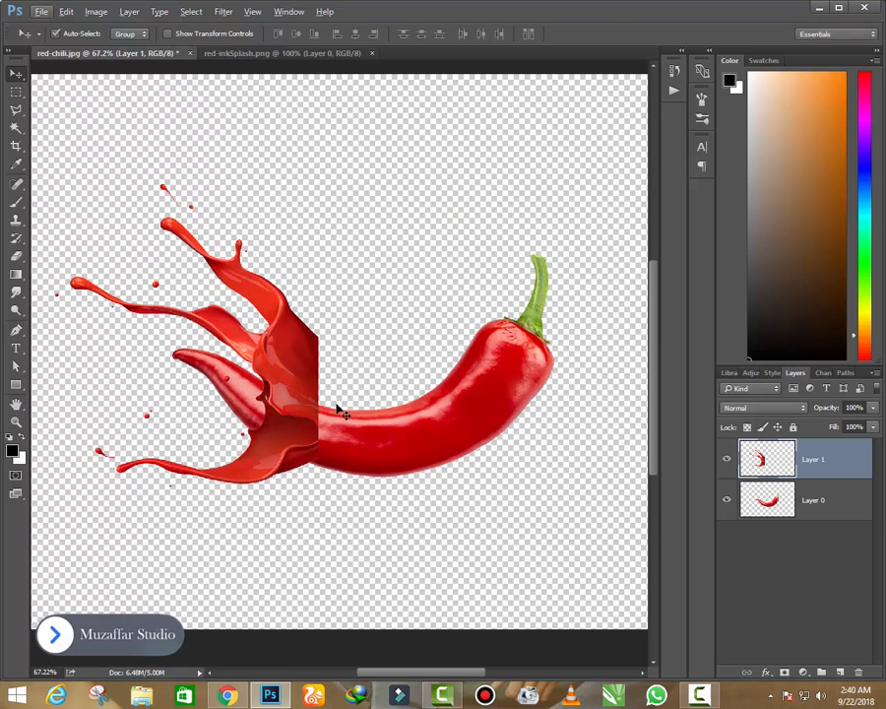
{"action": "key", "text": "ctrl+t"}
{"action": "left_click_drag", "start_coordinate": [310, 200], "coordinate": [296, 213]}
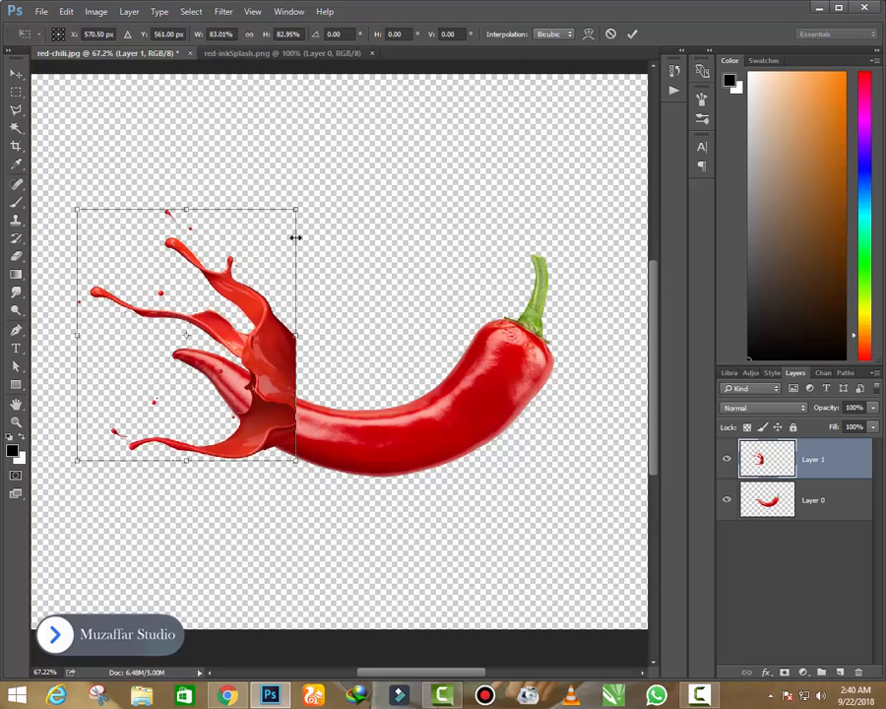
{"action": "left_click_drag", "start_coordinate": [245, 335], "coordinate": [263, 379]}
- Distort the splash by its right-hand corners so its cut edge tapers to the thickness and tilt of the chili
{"action": "scroll", "coordinate": [263, 380], "scroll_direction": "up", "scroll_amount": 2}
{"action": "scroll", "coordinate": [264, 379], "scroll_direction": "up", "scroll_amount": 1}
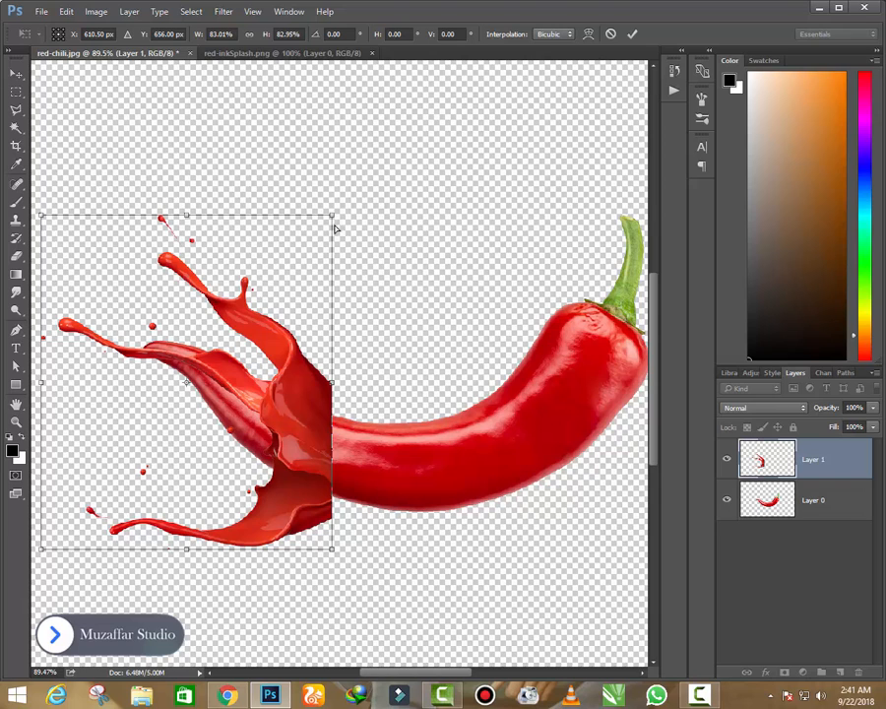
{"action": "left_click_drag", "start_coordinate": [334, 228], "coordinate": [338, 267]}
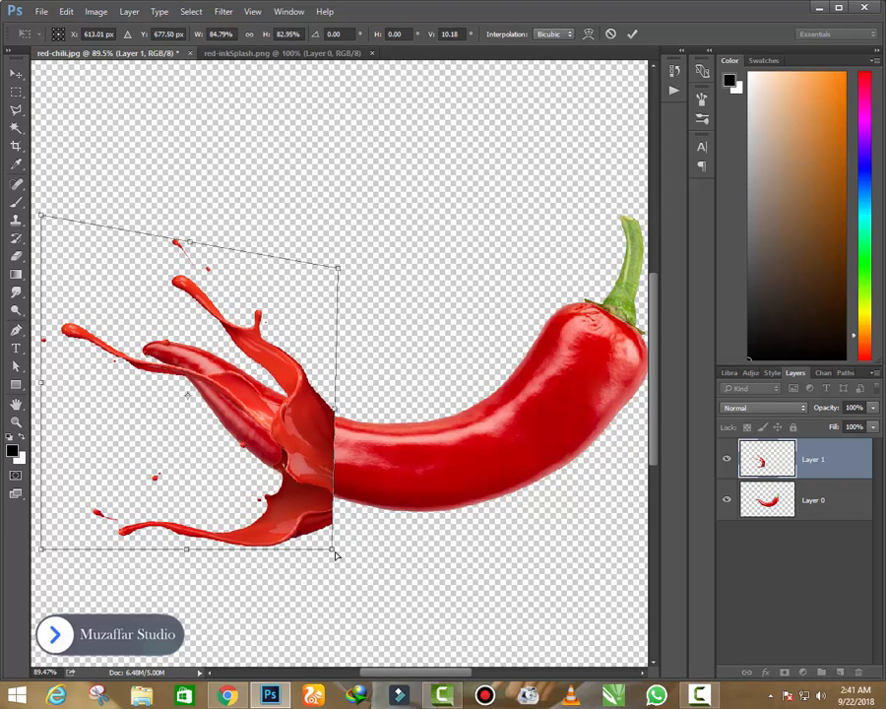
{"action": "left_click_drag", "start_coordinate": [335, 554], "coordinate": [338, 535]}
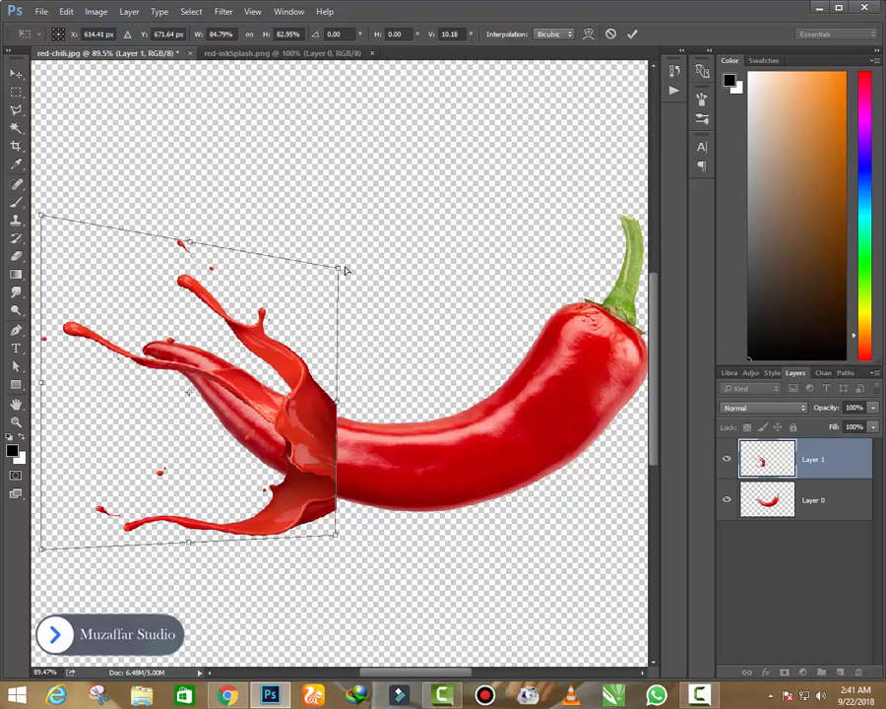
{"action": "mouse_move", "coordinate": [340, 269]}
{"action": "left_mouse_down"}
{"action": "mouse_move", "coordinate": [372, 300]}
{"action": "mouse_move", "coordinate": [361, 285]}
{"action": "left_mouse_up"}
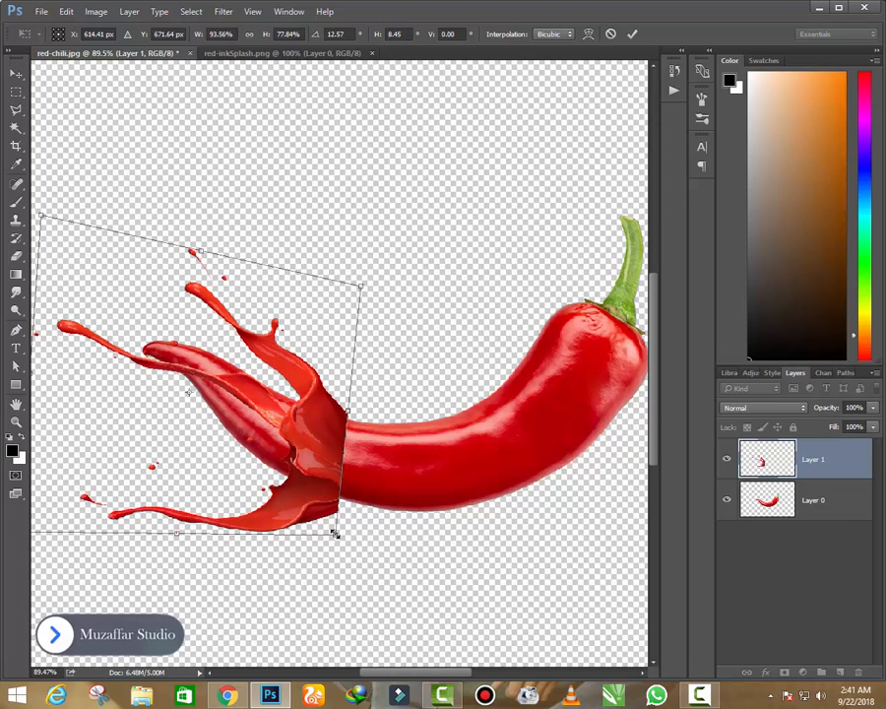
{"action": "left_click_drag", "start_coordinate": [338, 540], "coordinate": [339, 522]}
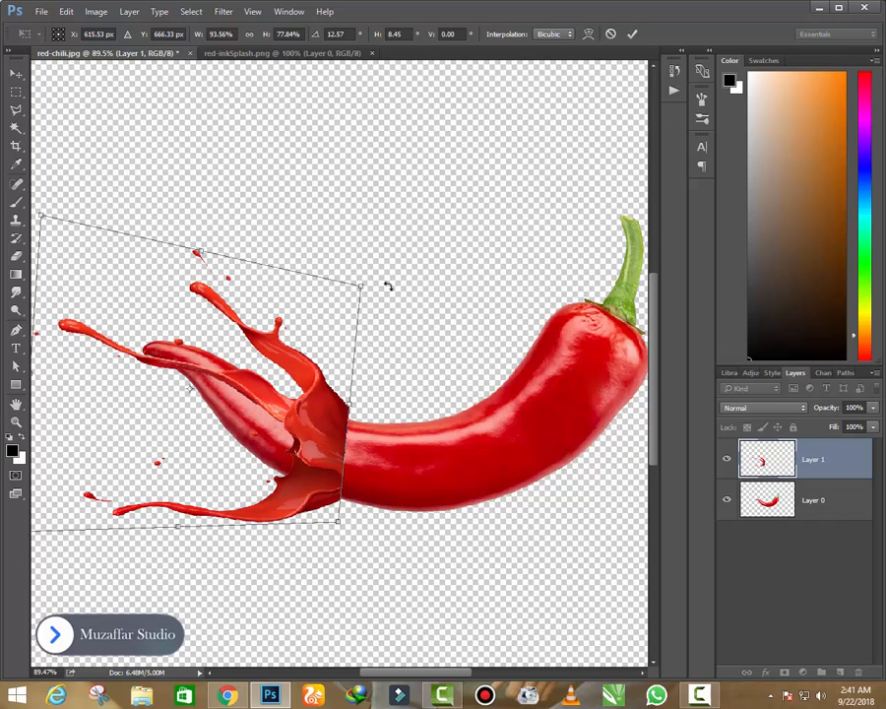
{"action": "left_click_drag", "start_coordinate": [361, 293], "coordinate": [355, 306]}
{"action": "key", "text": "Return"}
- Pull the splash's lower-right corner slightly upward with Free Transform to fit the chili's underside more closely
{"action": "scroll", "coordinate": [321, 440], "scroll_direction": "down", "scroll_amount": 2}
{"action": "scroll", "coordinate": [322, 459], "scroll_direction": "up", "scroll_amount": 4}
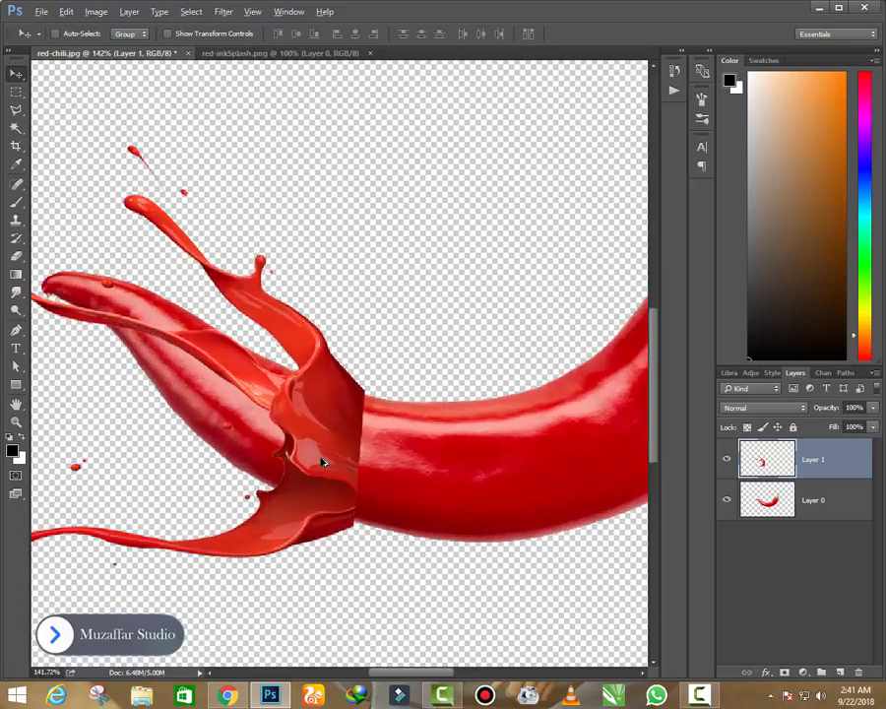
{"action": "scroll", "coordinate": [327, 485], "scroll_direction": "down", "scroll_amount": 3}
{"action": "scroll", "coordinate": [326, 486], "scroll_direction": "up", "scroll_amount": 3}
{"action": "scroll", "coordinate": [331, 426], "scroll_direction": "up", "scroll_amount": 3}
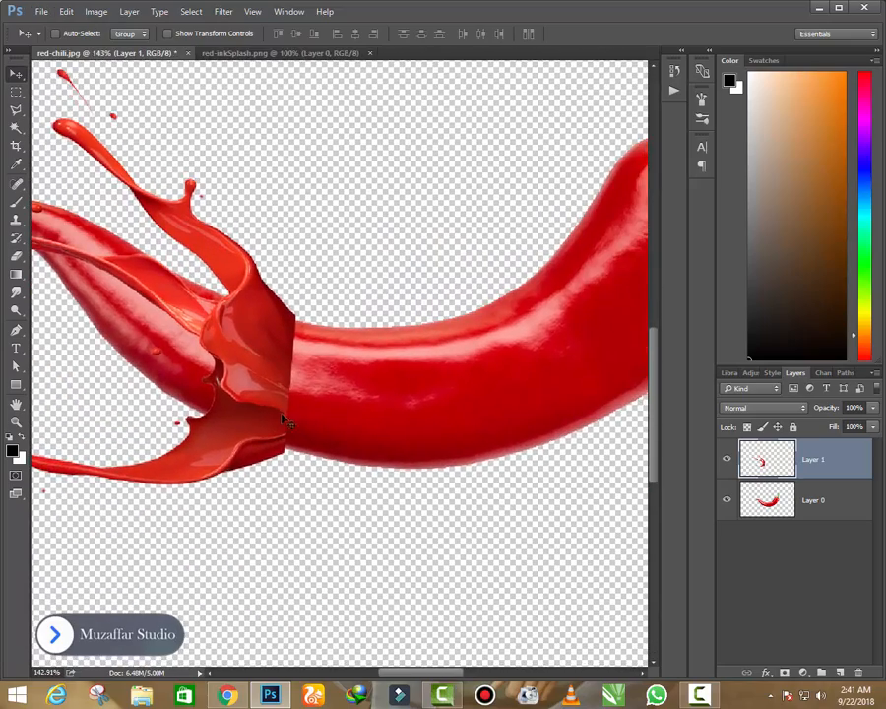
{"action": "key", "text": "ctrl+t"}
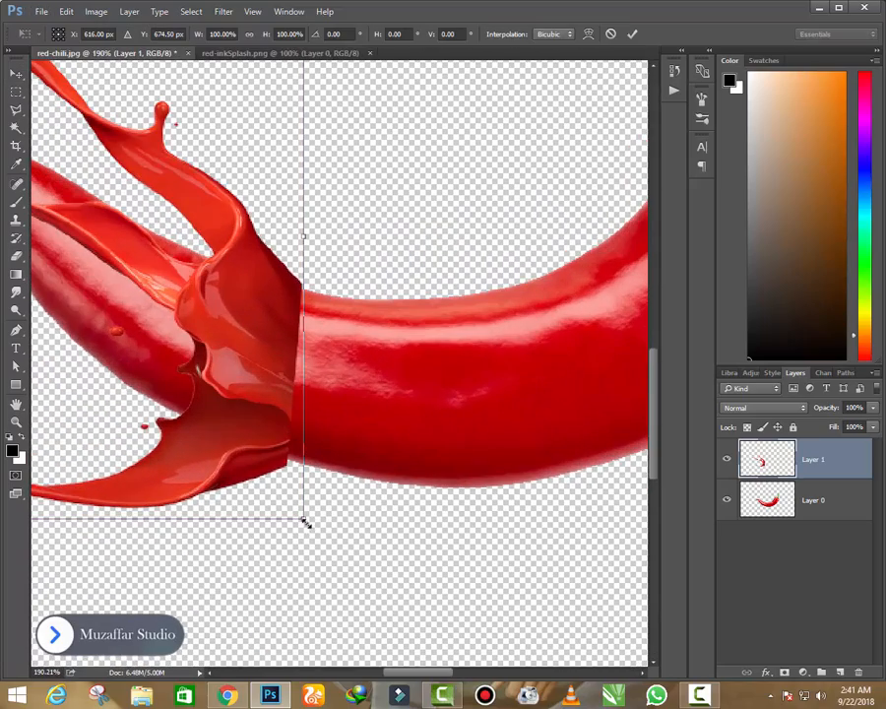
{"action": "left_click_drag", "start_coordinate": [305, 523], "coordinate": [308, 511]}
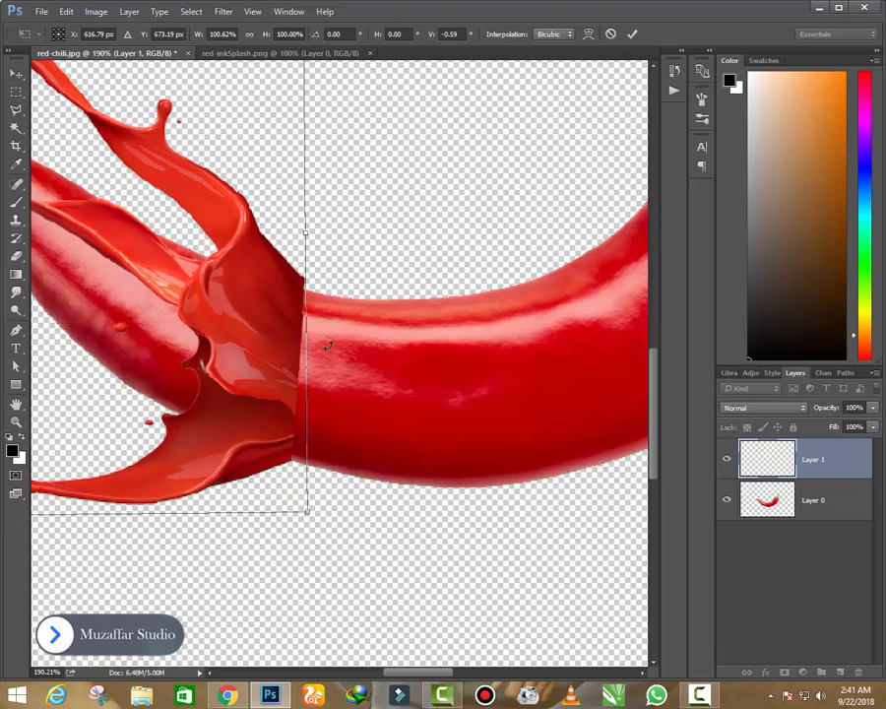
{"action": "scroll", "coordinate": [331, 268], "scroll_direction": "down", "scroll_amount": 1}
{"action": "key", "text": "Return"}
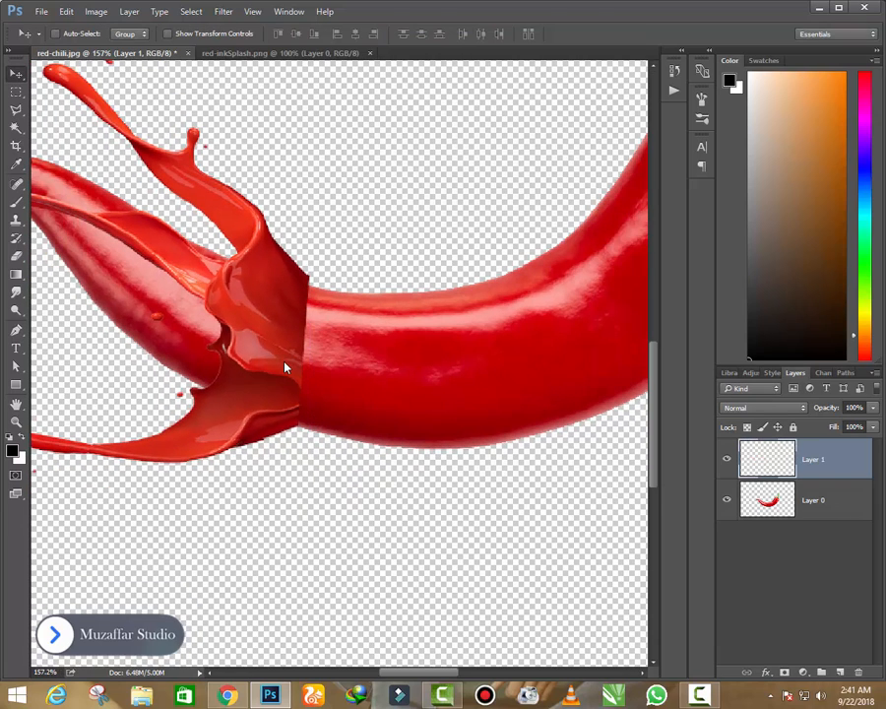
- Warp the right end of the splash so its upper and lower edges line up with the chili's outline, and apply the transform
{"action": "key", "text": "ctrl+t"}
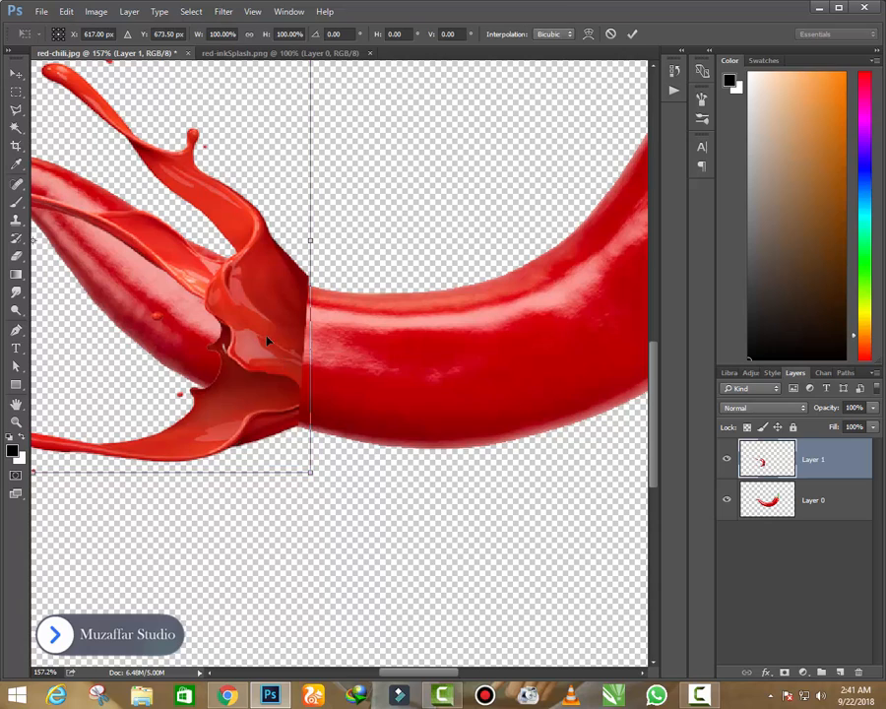
{"action": "right_click", "coordinate": [267, 339]}
{"action": "left_click", "coordinate": [301, 443]}
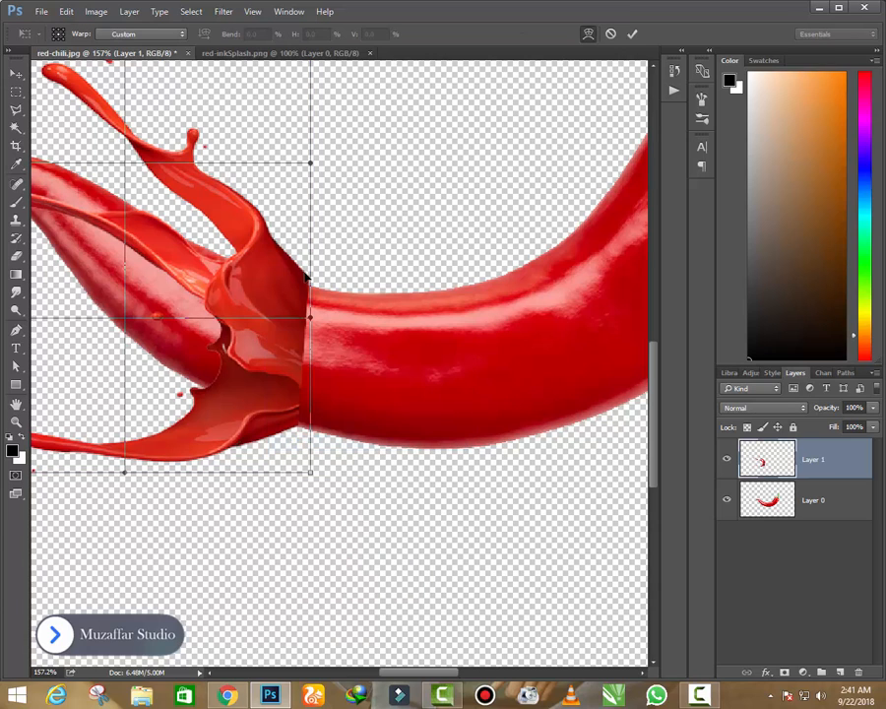
{"action": "left_click_drag", "start_coordinate": [305, 275], "coordinate": [302, 285]}
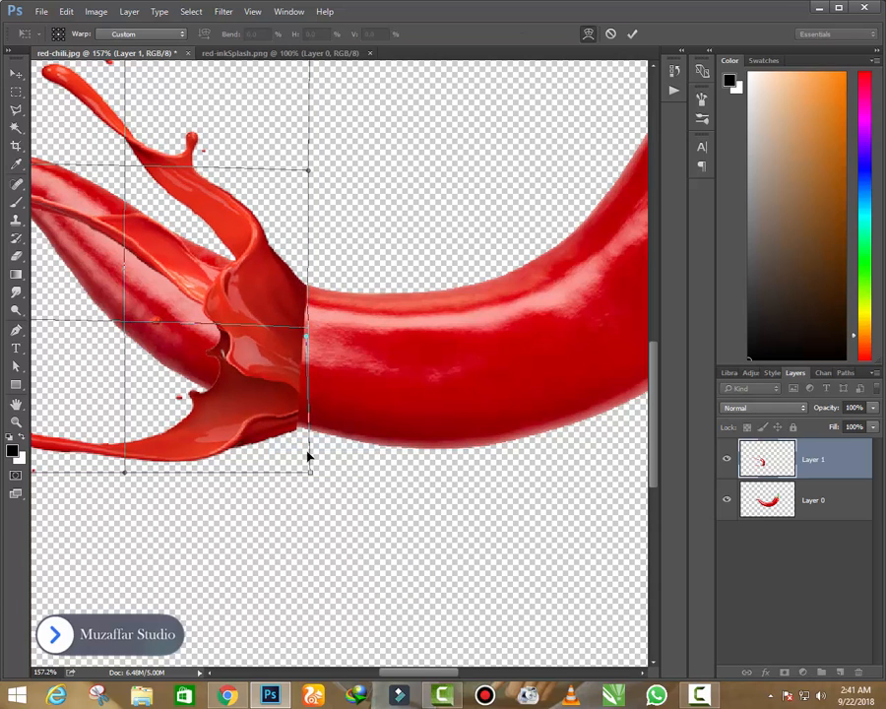
{"action": "left_click_drag", "start_coordinate": [312, 478], "coordinate": [317, 470]}
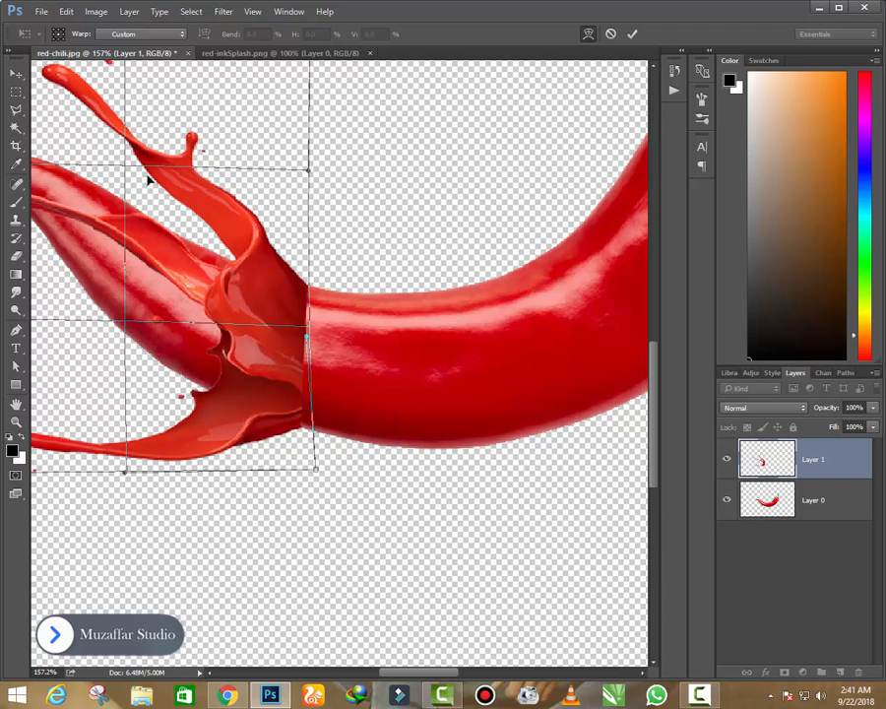
{"action": "left_click", "coordinate": [16, 73]}
{"action": "left_click", "coordinate": [418, 262]}
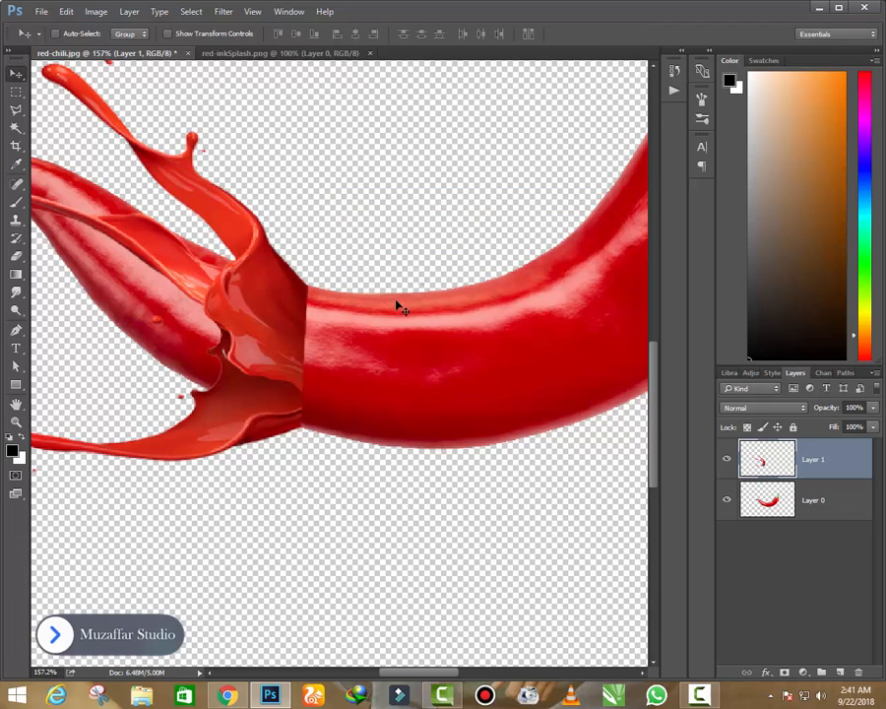
- Add a layer mask to the splash layer and set up the Brush tool with black as the foreground colour
{"action": "scroll", "coordinate": [311, 327], "scroll_direction": "up", "scroll_amount": 2}
{"action": "left_click", "coordinate": [785, 673]}
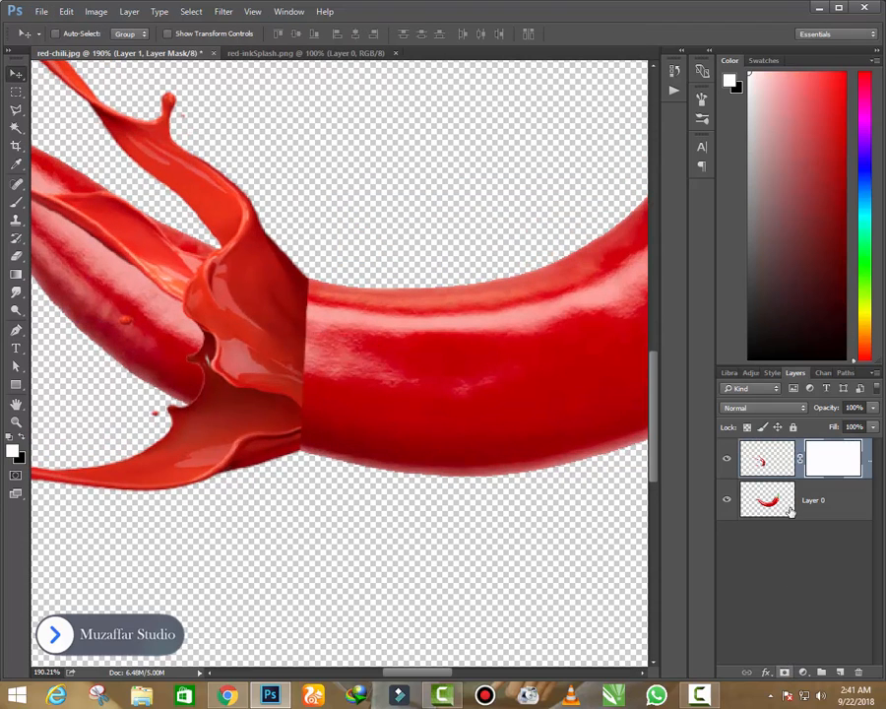
{"action": "left_click", "coordinate": [16, 202]}
{"action": "left_click", "coordinate": [21, 438]}
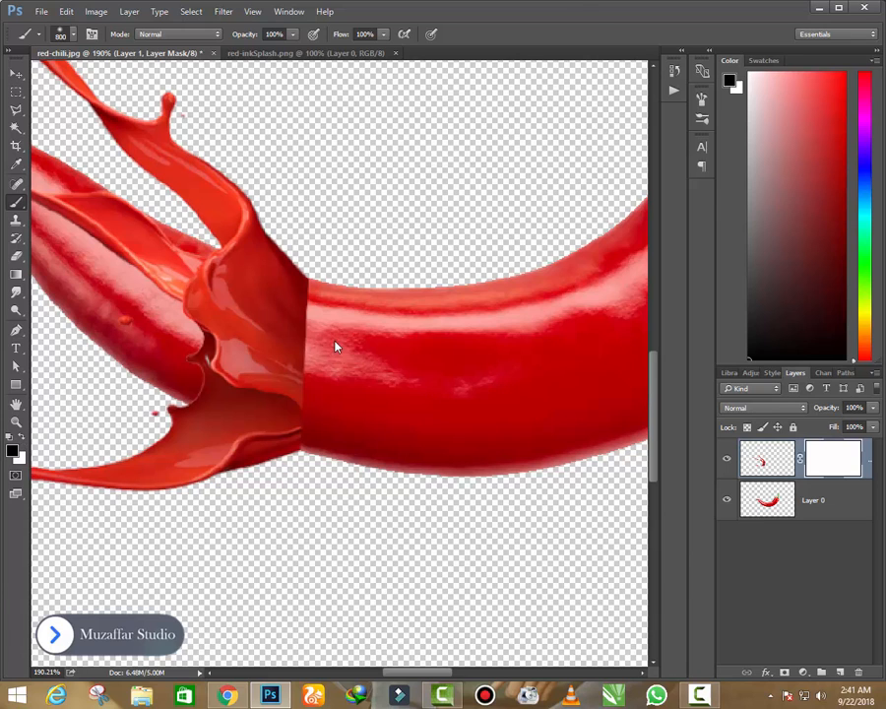
- Shrink the brush and paint black on the splash mask across the seam at the chili's upper glossy highlight
{"action": "key", "text": "ctrl+plus"}
{"action": "mouse_move", "coordinate": [355, 347]}
{"action": "left_mouse_down"}
{"action": "mouse_move", "coordinate": [349, 402]}
{"action": "mouse_move", "coordinate": [386, 378]}
{"action": "left_mouse_up"}
{"action": "key", "text": "bracketleft"}
{"action": "key", "text": "bracketleft"}
{"action": "key", "text": "bracketleft"}
{"action": "key", "text": "bracketleft"}
{"action": "key", "text": "bracketleft"}
{"action": "key", "text": "bracketleft"}
{"action": "key", "text": "bracketleft"}
{"action": "key", "text": "bracketleft"}
{"action": "key", "text": "bracketleft"}
{"action": "key", "text": "bracketleft"}
{"action": "key", "text": "bracketleft"}
{"action": "key", "text": "bracketleft"}
{"action": "key", "text": "bracketleft"}
{"action": "key", "text": "bracketleft"}
{"action": "key", "text": "bracketleft"}
{"action": "key", "text": "bracketleft"}
{"action": "key", "text": "bracketleft"}
{"action": "key", "text": "ctrl+plus"}
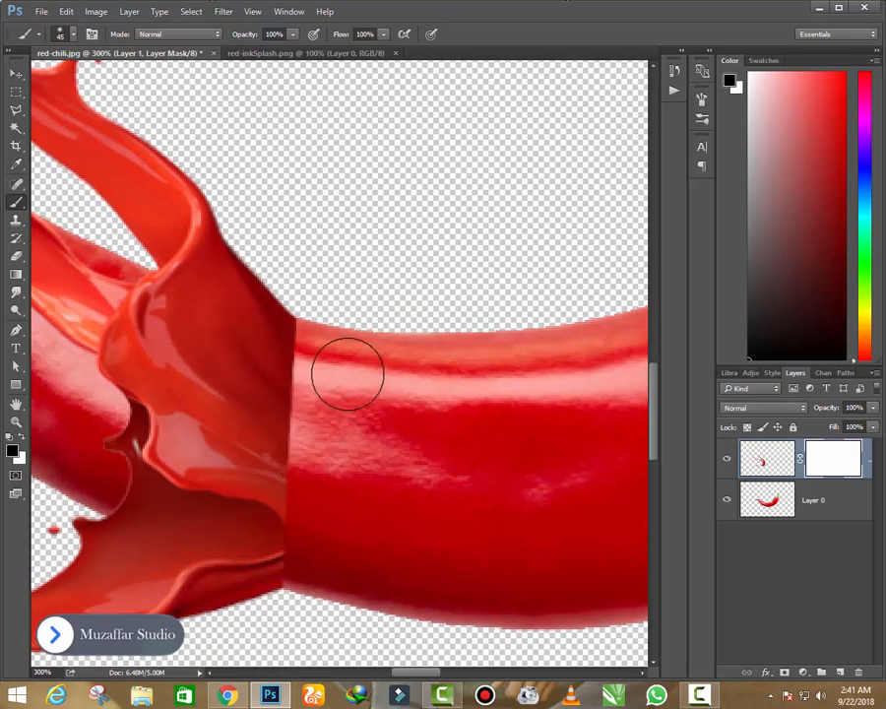
{"action": "key", "text": "bracketleft"}
{"action": "key", "text": "bracketleft"}
{"action": "key", "text": "bracketleft"}
{"action": "key", "text": "bracketleft"}
{"action": "left_click_drag", "start_coordinate": [286, 366], "coordinate": [325, 373]}
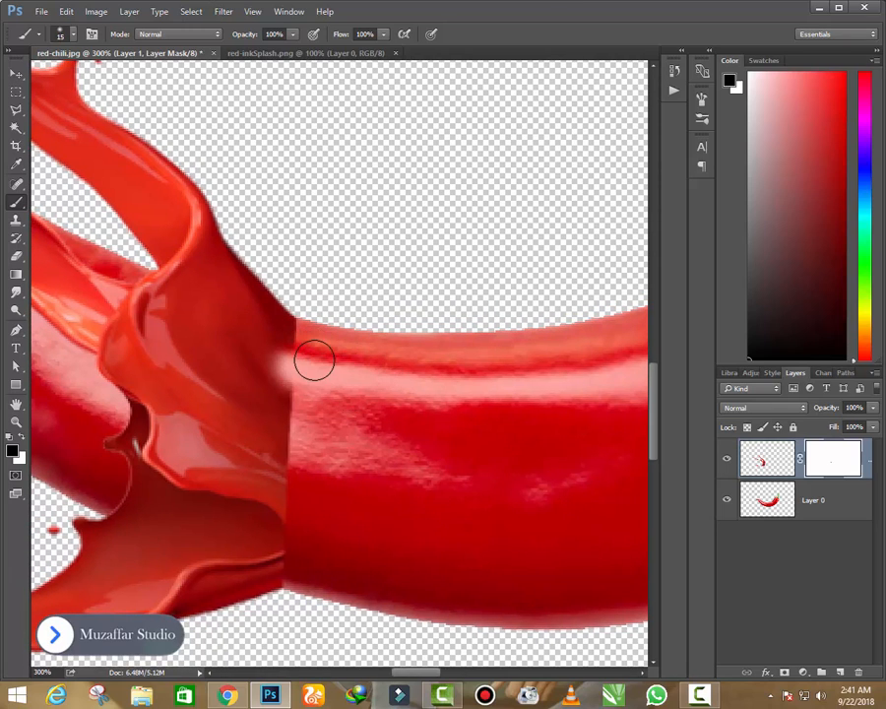
- Soften the upper half of the seam on the splash mask, using a 10 px brush near the top edge and 30–35 px below
{"action": "key", "text": "bracketleft"}
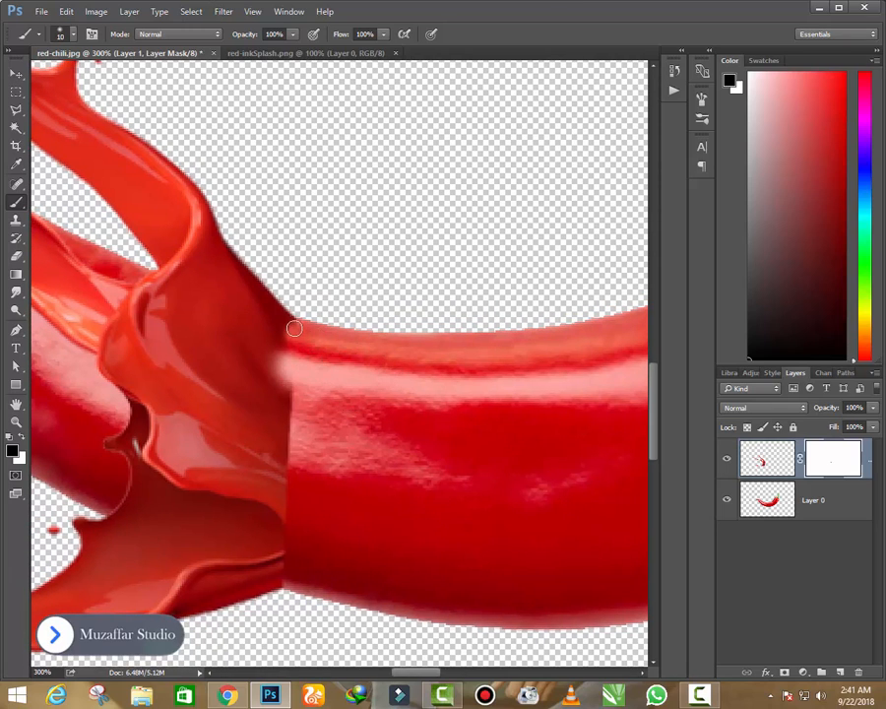
{"action": "key", "text": "bracketright"}
{"action": "key", "text": "bracketright"}
{"action": "key", "text": "bracketright"}
{"action": "key", "text": "bracketright"}
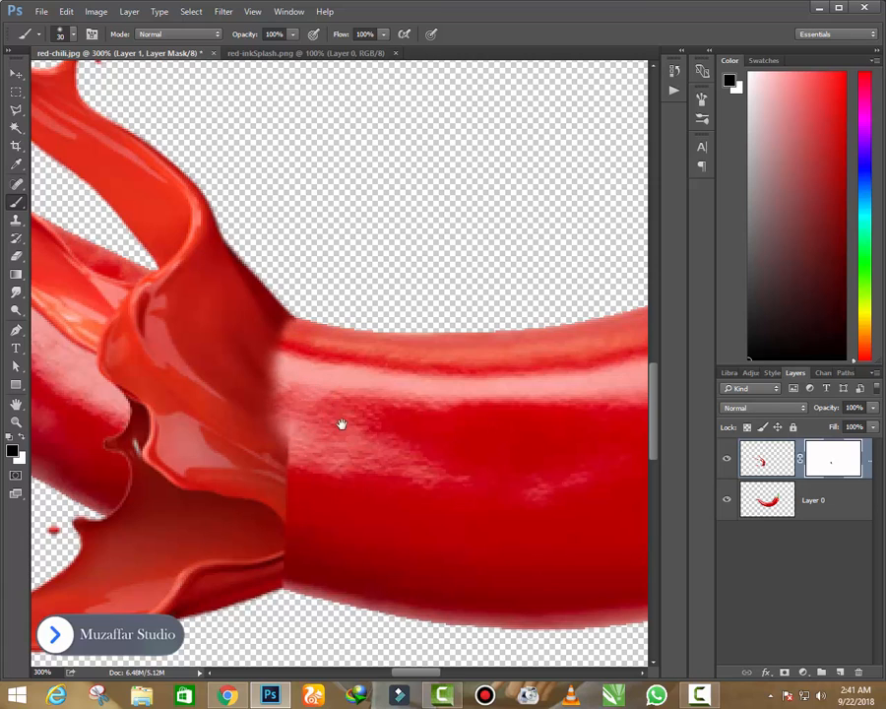
{"action": "key", "text": "bracketright"}
{"action": "mouse_move", "coordinate": [342, 425]}
{"action": "left_mouse_down"}
{"action": "mouse_move", "coordinate": [341, 370]}
{"action": "mouse_move", "coordinate": [287, 376]}
{"action": "left_mouse_up"}
{"action": "left_click_drag", "start_coordinate": [320, 447], "coordinate": [327, 408]}
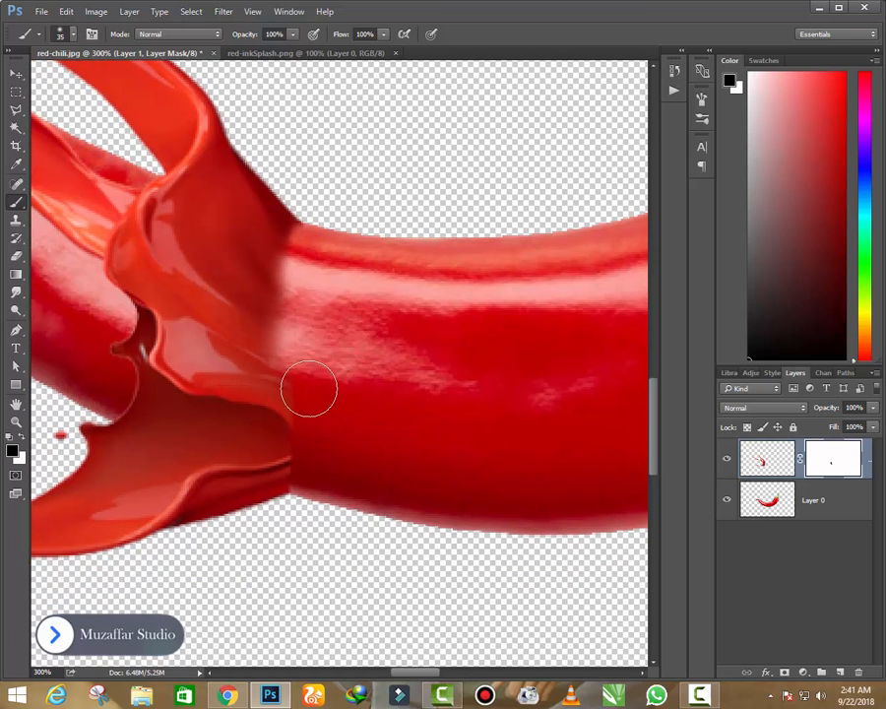
- Fade the lower half of the seam on the splash mask, using an 8 px brush near the underside and 30 px for touch-ups
{"action": "key", "text": "bracketleft"}
{"action": "key", "text": "bracketleft"}
{"action": "key", "text": "bracketleft"}
{"action": "key", "text": "bracketleft"}
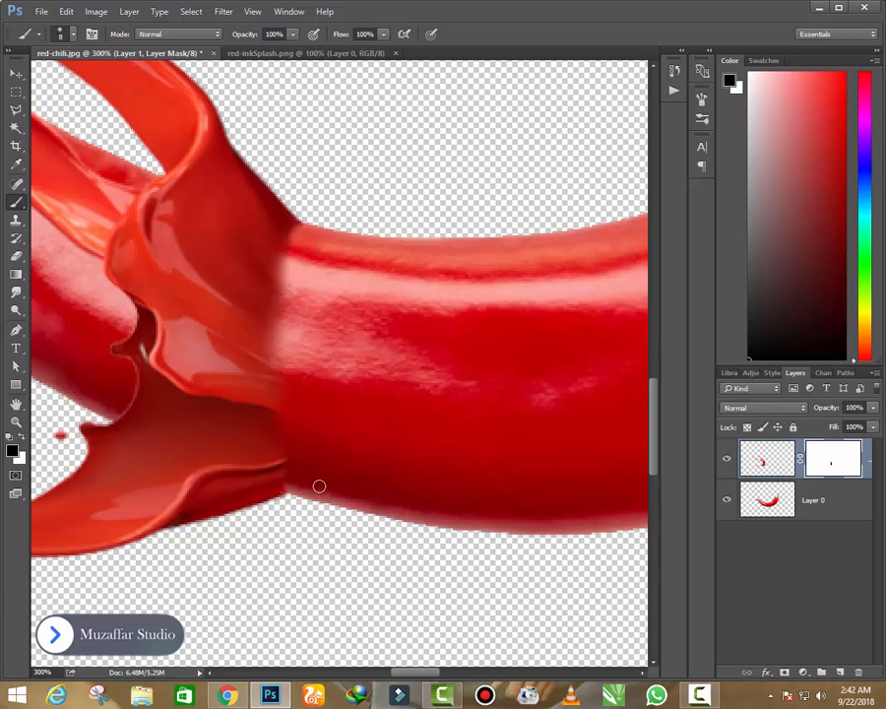
{"action": "left_click_drag", "start_coordinate": [320, 394], "coordinate": [321, 417]}
{"action": "key", "text": "bracketright"}
{"action": "key", "text": "bracketright"}
{"action": "key", "text": "bracketright"}
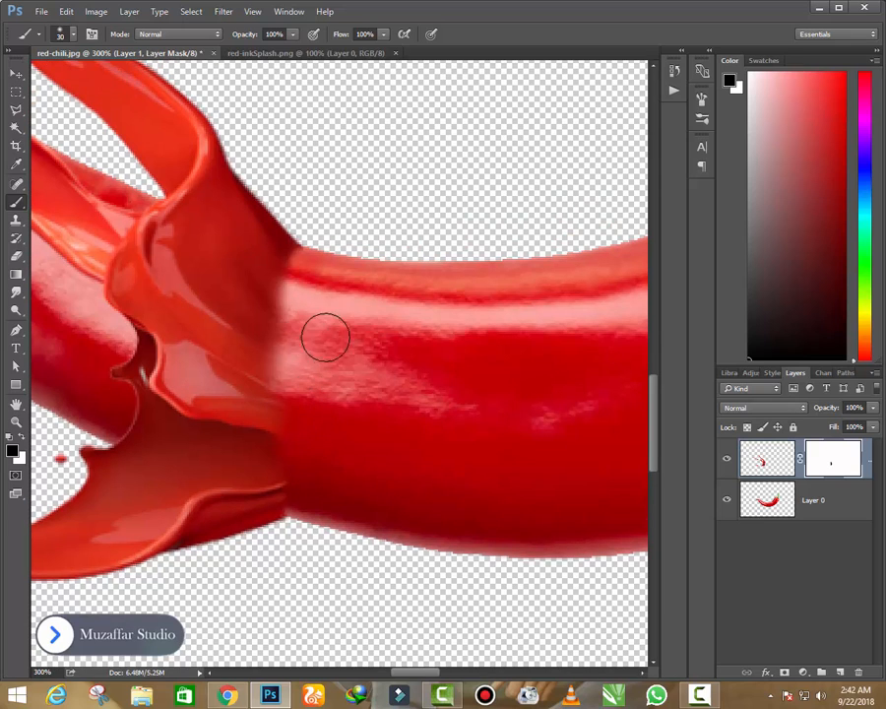
{"action": "mouse_move", "coordinate": [295, 274]}
{"action": "left_mouse_down"}
{"action": "mouse_move", "coordinate": [322, 308]}
{"action": "mouse_move", "coordinate": [296, 306]}
{"action": "mouse_move", "coordinate": [315, 330]}
{"action": "mouse_move", "coordinate": [290, 320]}
{"action": "mouse_move", "coordinate": [326, 369]}
{"action": "mouse_move", "coordinate": [298, 361]}
{"action": "mouse_move", "coordinate": [295, 370]}
{"action": "mouse_move", "coordinate": [330, 396]}
{"action": "mouse_move", "coordinate": [291, 372]}
{"action": "mouse_move", "coordinate": [320, 400]}
{"action": "mouse_move", "coordinate": [292, 390]}
{"action": "mouse_move", "coordinate": [352, 421]}
{"action": "mouse_move", "coordinate": [346, 398]}
{"action": "mouse_move", "coordinate": [372, 453]}
{"action": "mouse_move", "coordinate": [421, 456]}
{"action": "mouse_move", "coordinate": [387, 457]}
{"action": "left_mouse_up"}
- Add a layer mask to the chili layer, Layer 0
{"action": "key", "text": "ctrl+minus"}
{"action": "key", "text": "ctrl+minus"}
{"action": "key", "text": "ctrl+minus"}
{"action": "key", "text": "ctrl+minus"}
{"action": "key", "text": "ctrl+plus"}
{"action": "left_click", "coordinate": [800, 498]}
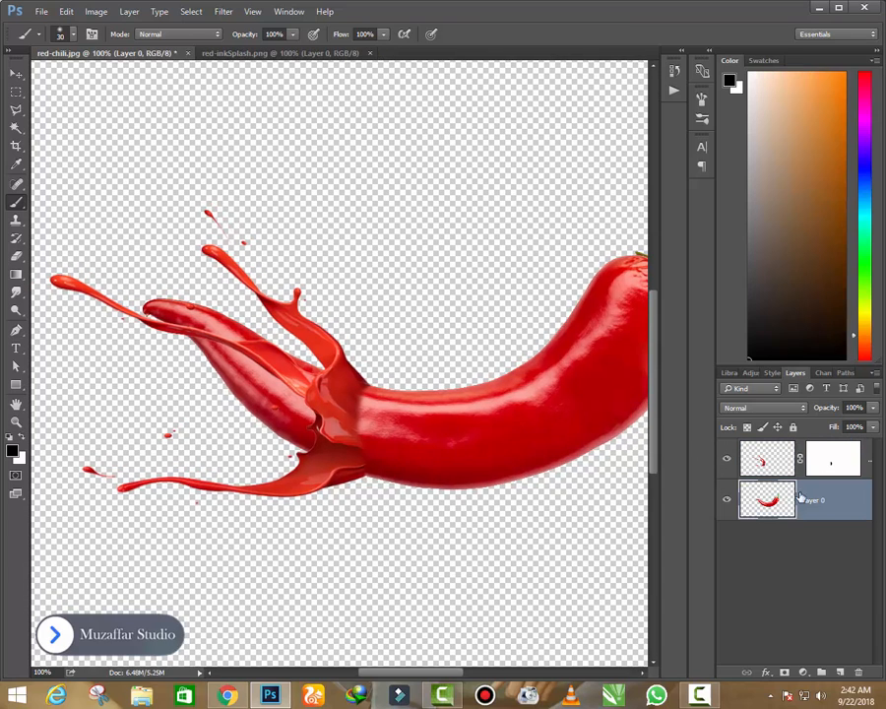
{"action": "left_click", "coordinate": [784, 671]}
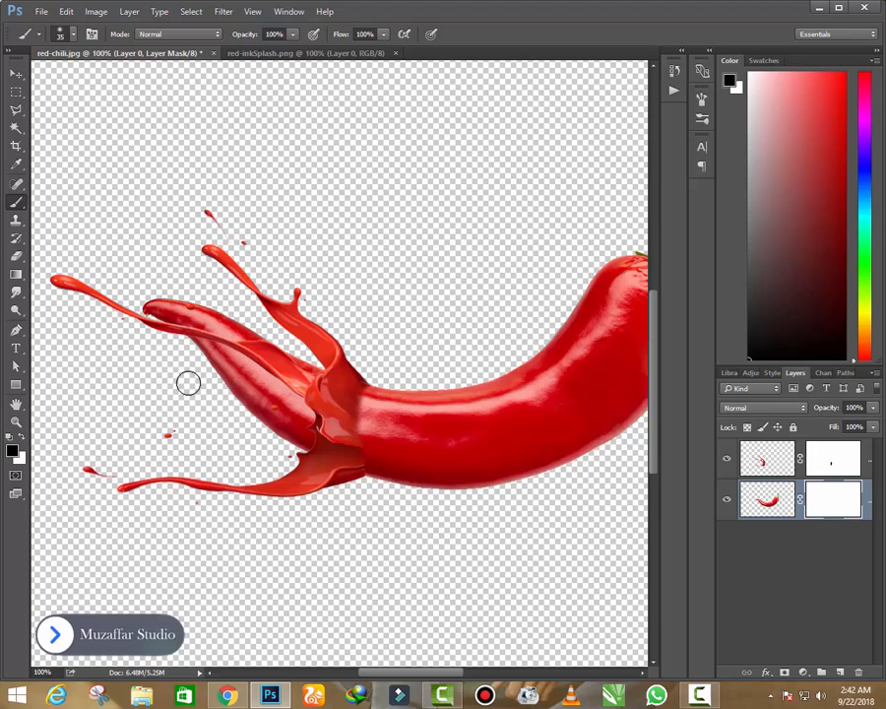
- Paint black on the chili mask with a 150 px and a 70 px brush to hide the chili's tip behind the splash
{"action": "key", "text": "bracketright"}
{"action": "key", "text": "bracketright"}
{"action": "key", "text": "bracketright"}
{"action": "key", "text": "bracketright"}
{"action": "key", "text": "bracketright"}
{"action": "key", "text": "bracketright"}
{"action": "key", "text": "bracketright"}
{"action": "key", "text": "bracketright"}
{"action": "key", "text": "bracketright"}
{"action": "key", "text": "bracketright"}
{"action": "mouse_move", "coordinate": [188, 380]}
{"action": "left_mouse_down"}
{"action": "mouse_move", "coordinate": [179, 326]}
{"action": "mouse_move", "coordinate": [182, 363]}
{"action": "mouse_move", "coordinate": [197, 332]}
{"action": "left_mouse_up"}
{"action": "key", "text": "bracketleft"}
{"action": "key", "text": "bracketleft"}
{"action": "key", "text": "bracketleft"}
{"action": "key", "text": "bracketleft"}
{"action": "key", "text": "bracketleft"}
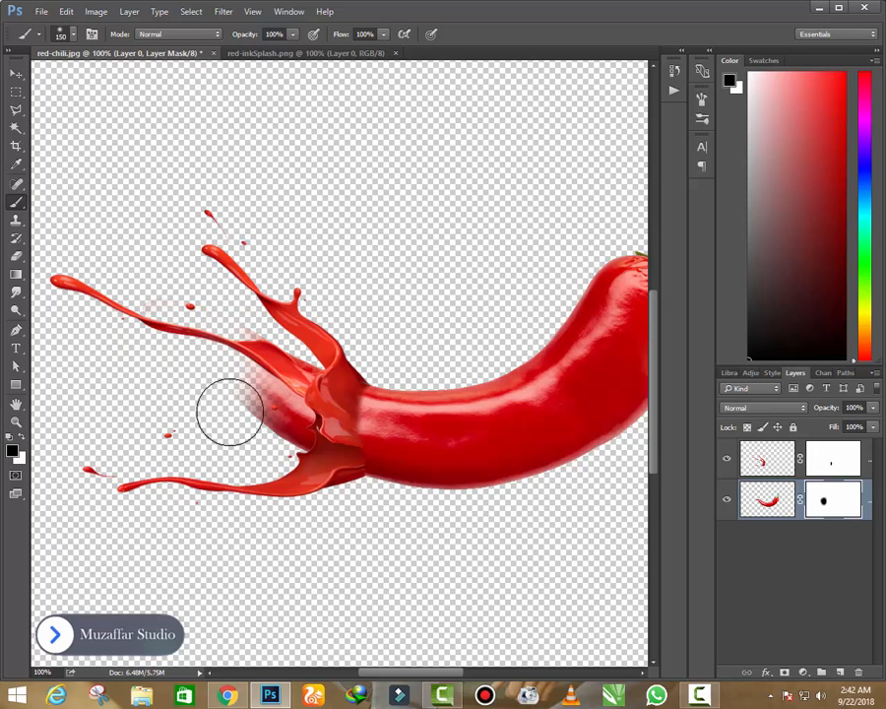
{"action": "mouse_move", "coordinate": [227, 411]}
{"action": "left_mouse_down"}
{"action": "mouse_move", "coordinate": [245, 447]}
{"action": "mouse_move", "coordinate": [274, 331]}
{"action": "mouse_move", "coordinate": [268, 462]}
{"action": "mouse_move", "coordinate": [288, 461]}
{"action": "mouse_move", "coordinate": [297, 382]}
{"action": "mouse_move", "coordinate": [313, 334]}
{"action": "mouse_move", "coordinate": [288, 483]}
{"action": "left_mouse_up"}
{"action": "key", "text": "bracketleft"}
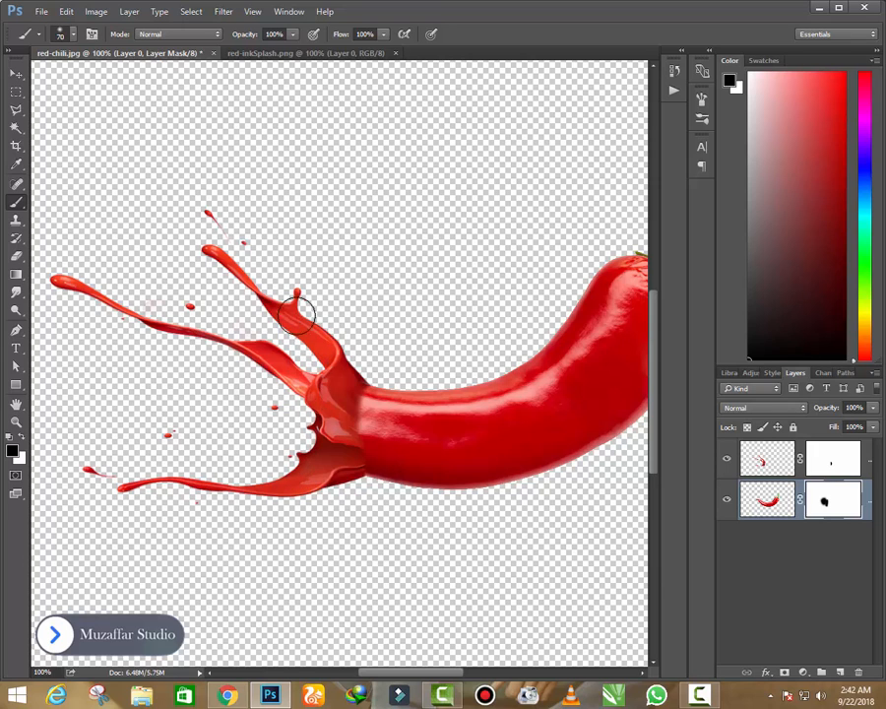
- Clean up the chili mask around the splash's arms with a 125 px black brush
{"action": "key", "text": "bracketright"}
{"action": "key", "text": "bracketright"}
{"action": "key", "text": "bracketright"}
{"action": "key", "text": "bracketright"}
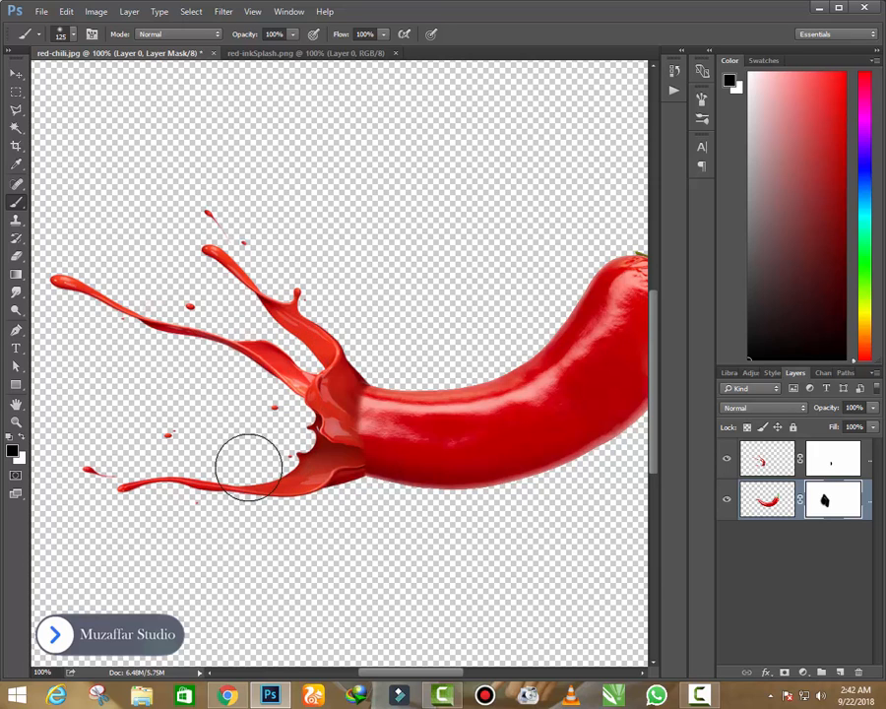
{"action": "key", "text": "ctrl+minus"}
{"action": "key", "text": "ctrl+minus"}
{"action": "key", "text": "ctrl+plus"}
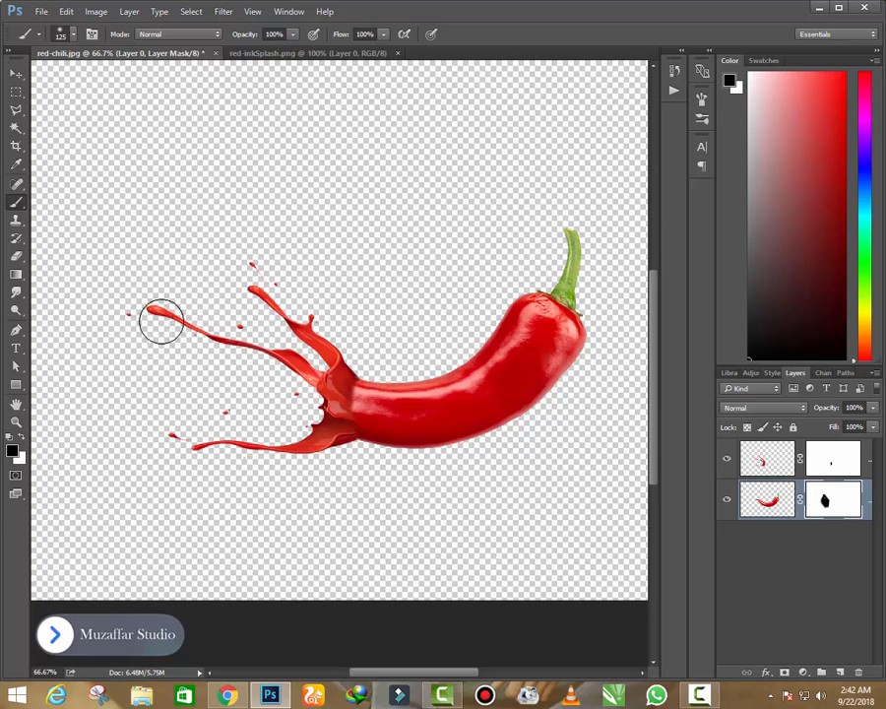
{"action": "key", "text": "ctrl+minus"}
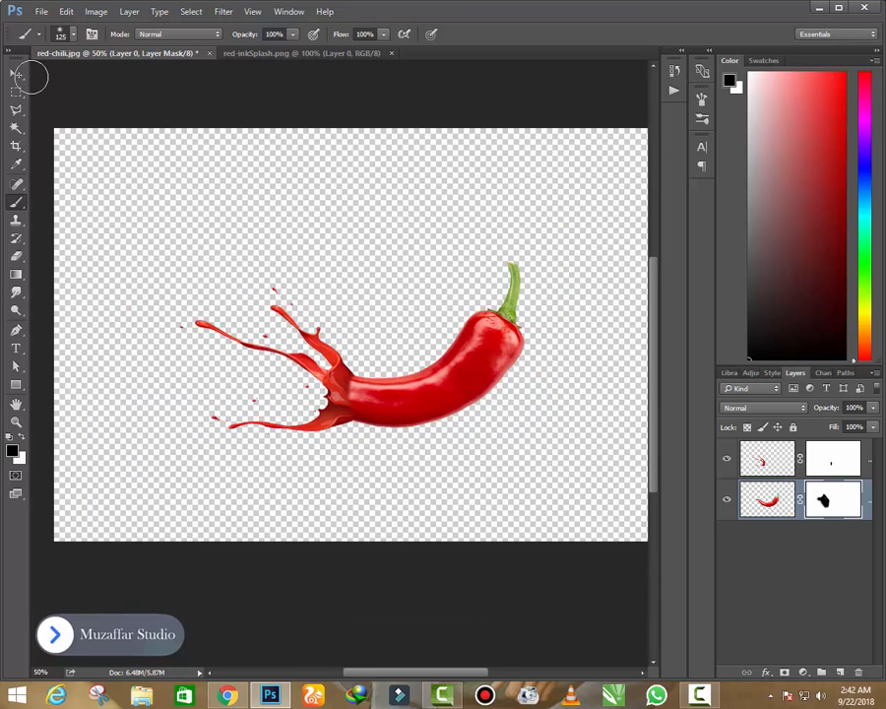
- Apply the layer masks of both the splash layer and the chili layer
{"action": "left_click", "coordinate": [16, 74]}
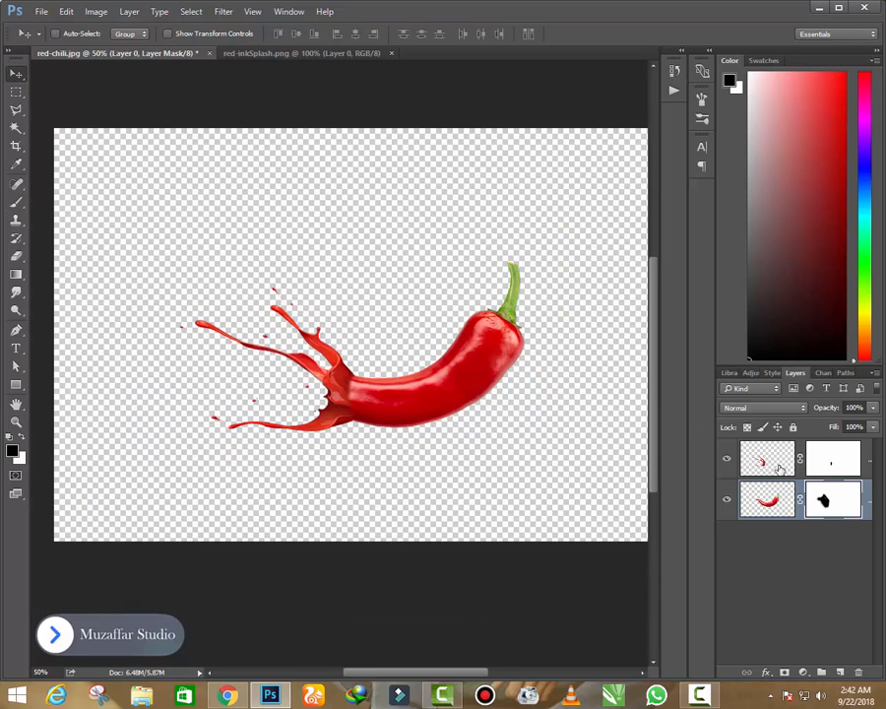
{"action": "left_click", "coordinate": [785, 466]}
{"action": "left_click", "coordinate": [782, 500], "text": "ctrl"}
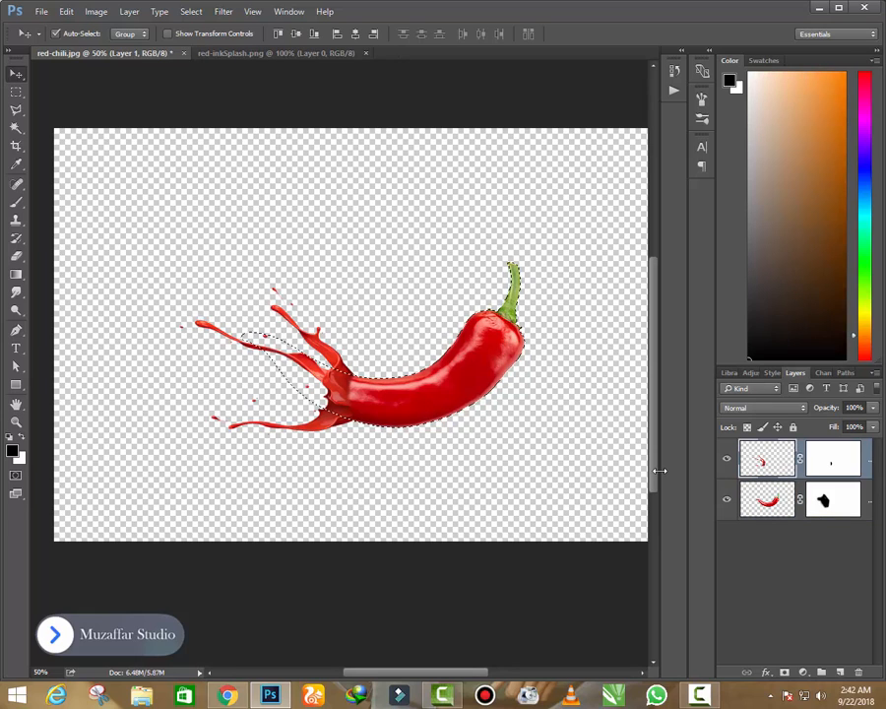
{"action": "right_click", "coordinate": [837, 461]}
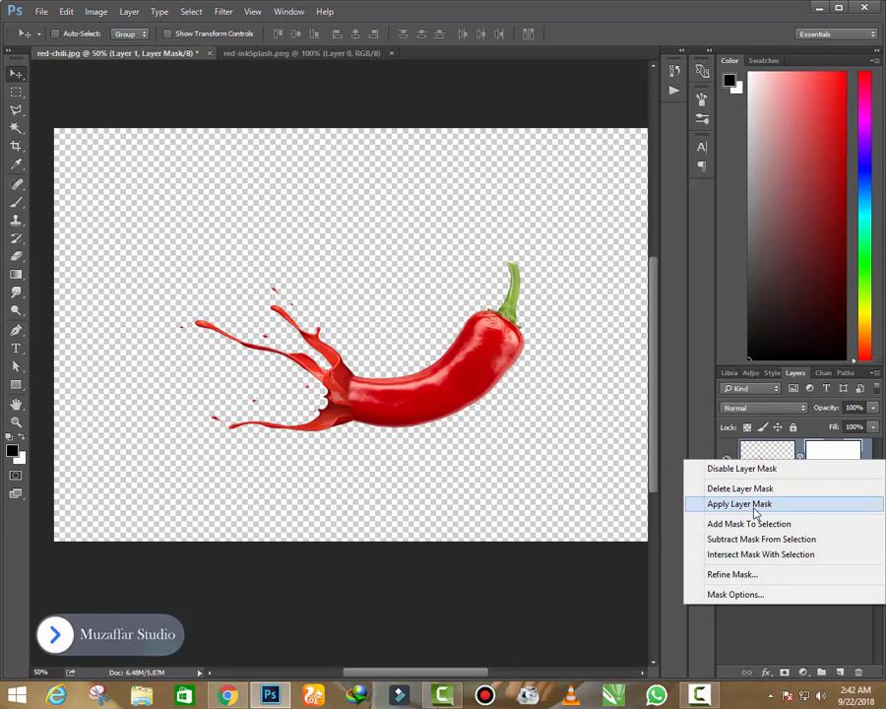
{"action": "left_click", "coordinate": [743, 504]}
{"action": "right_click", "coordinate": [830, 497]}
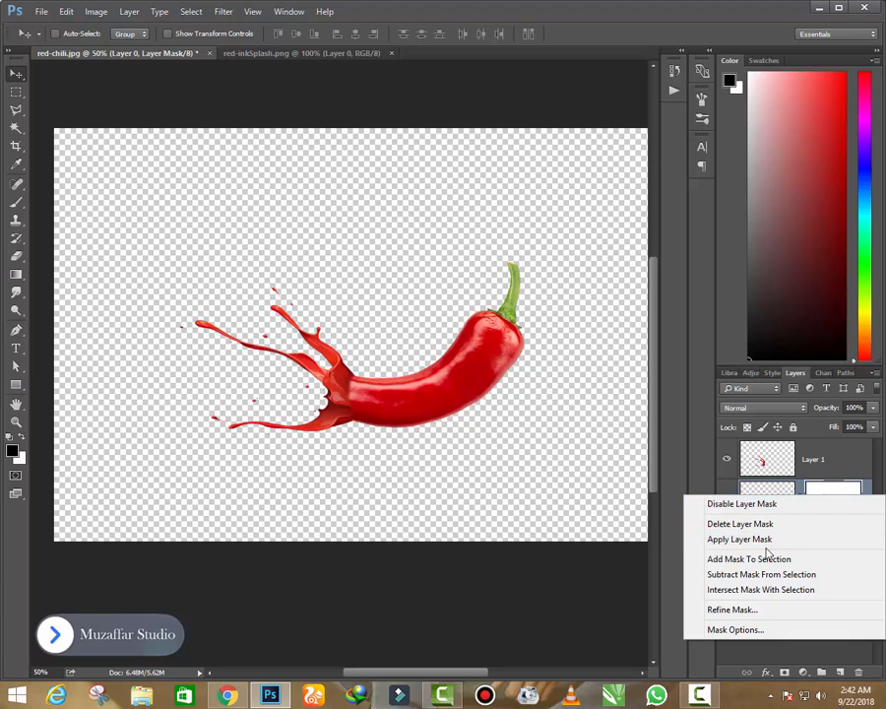
{"action": "left_click", "coordinate": [768, 540]}
- Merge the splash and chili layers into one and move the artwork up and left towards the middle of the canvas
{"action": "left_click", "coordinate": [830, 466]}
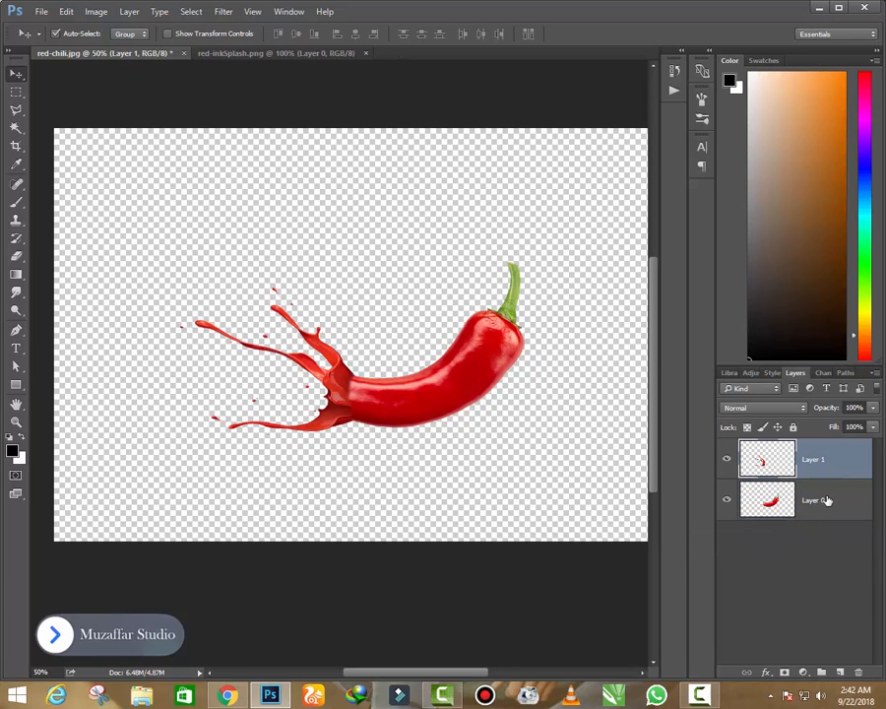
{"action": "left_click", "coordinate": [827, 500], "text": "shift"}
{"action": "key", "text": "ctrl+e"}
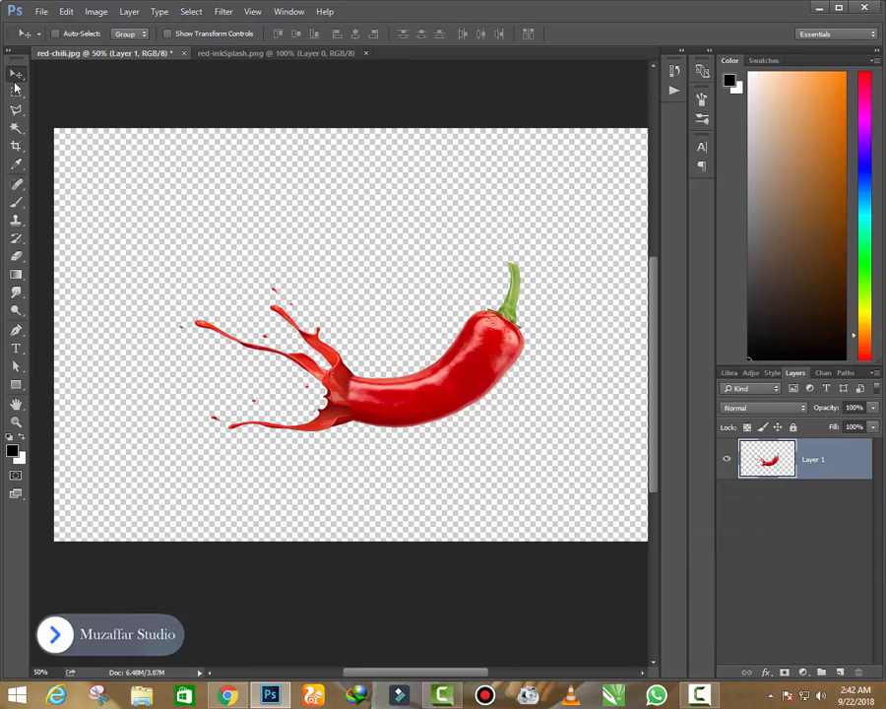
{"action": "left_click_drag", "start_coordinate": [433, 394], "coordinate": [389, 382]}
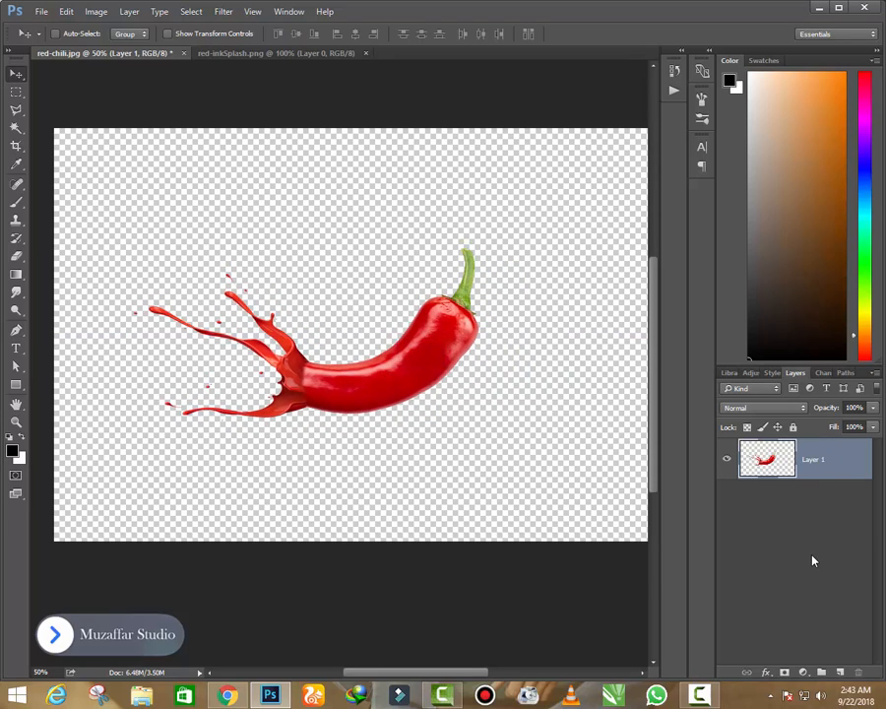
- Add a Gradient fill layer above the chili and base it on the Foreground to Background preset
{"action": "left_click", "coordinate": [803, 672]}
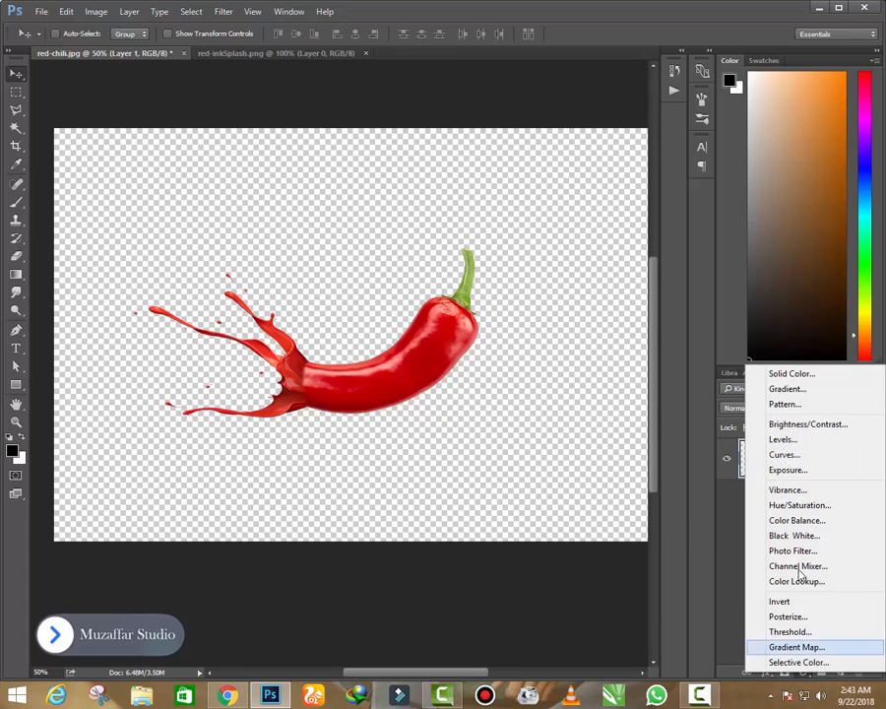
{"action": "left_click", "coordinate": [787, 389]}
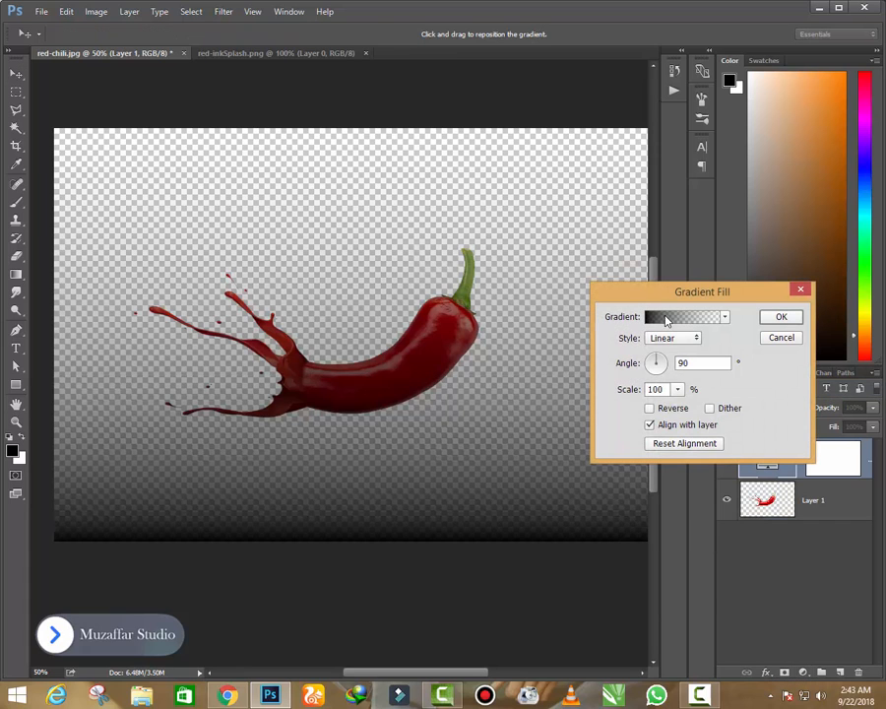
{"action": "left_click", "coordinate": [667, 317]}
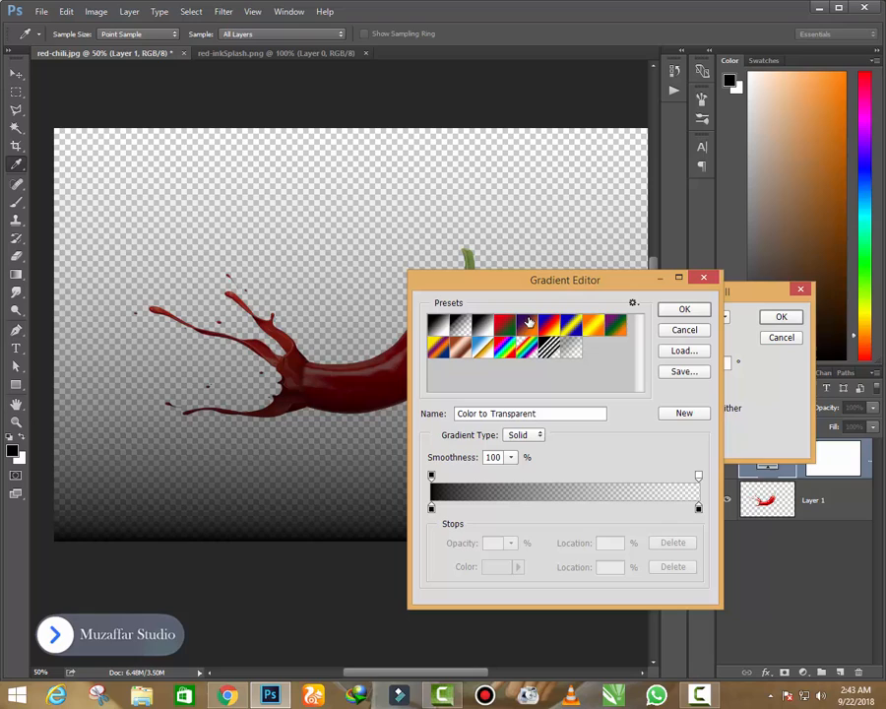
{"action": "left_click", "coordinate": [446, 327]}
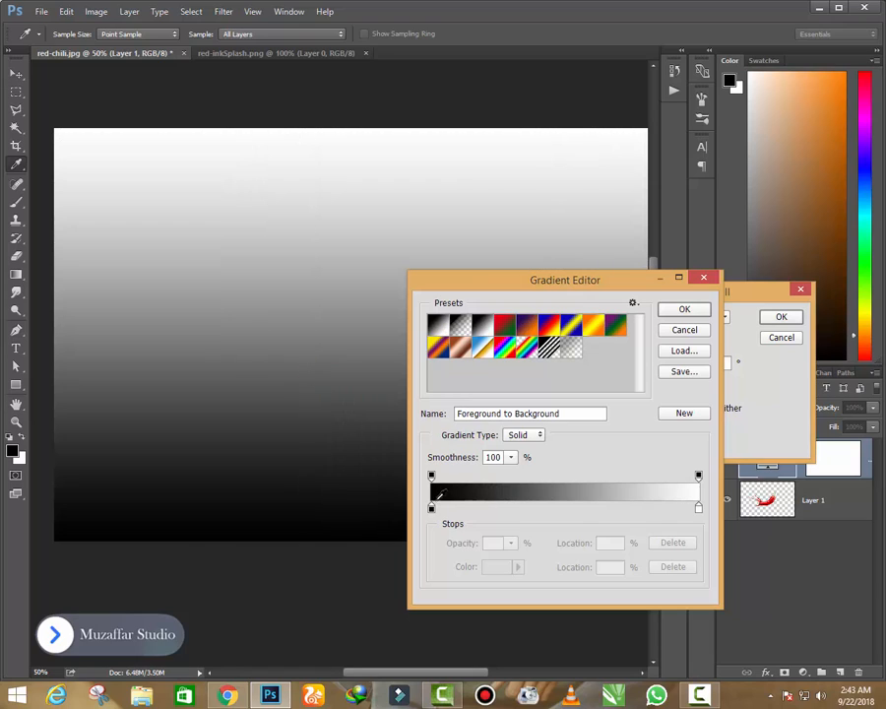
{"action": "left_click", "coordinate": [459, 325]}
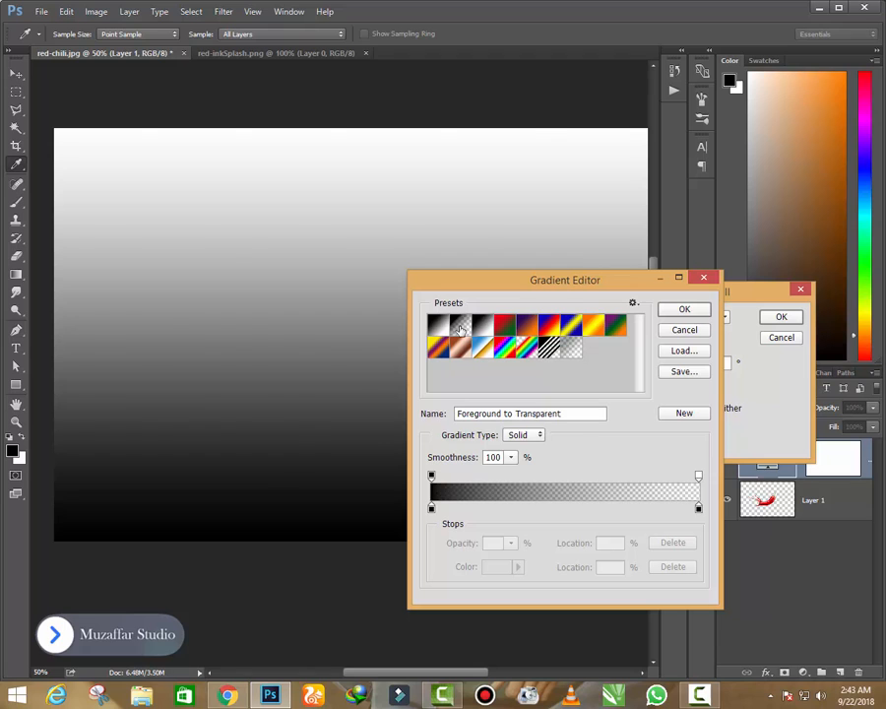
{"action": "left_click", "coordinate": [438, 325]}
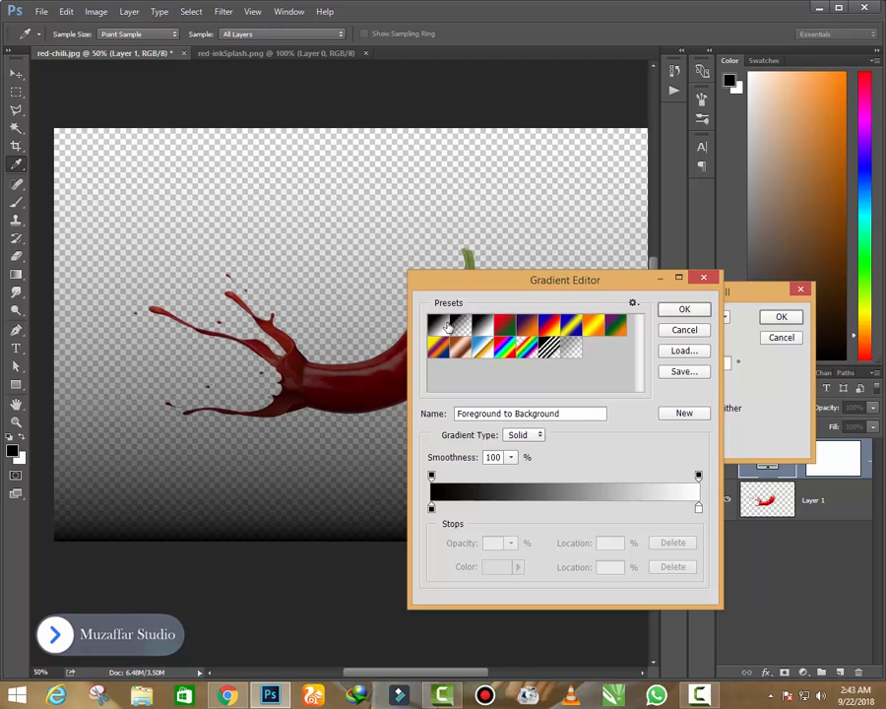
- Change the gradient's black colour stop to red ff0000 and accept the edited gradient
{"action": "left_click", "coordinate": [431, 506]}
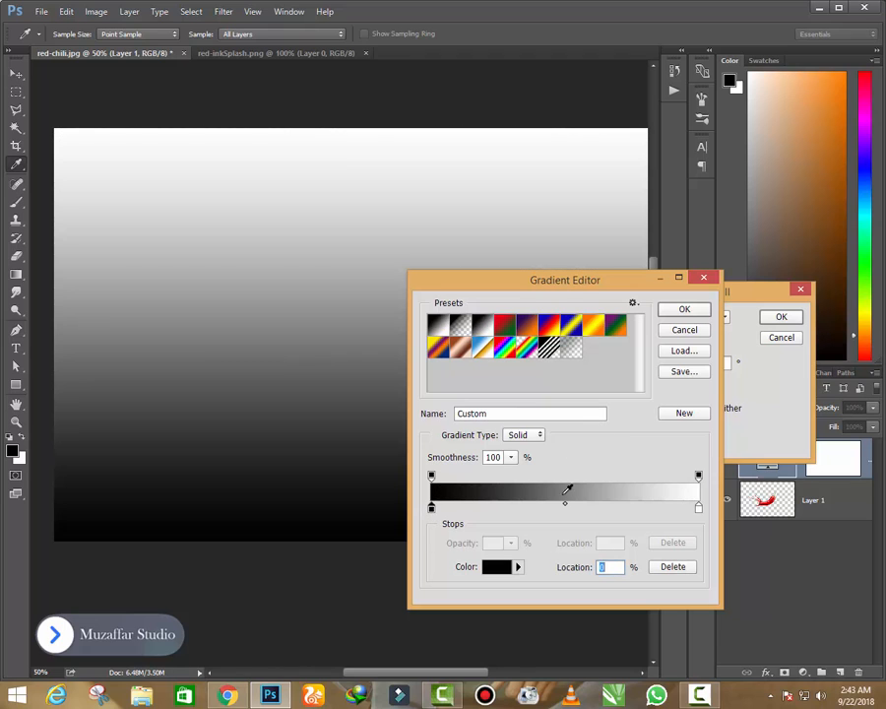
{"action": "left_click", "coordinate": [503, 569]}
{"action": "type", "text": "ff0000"}
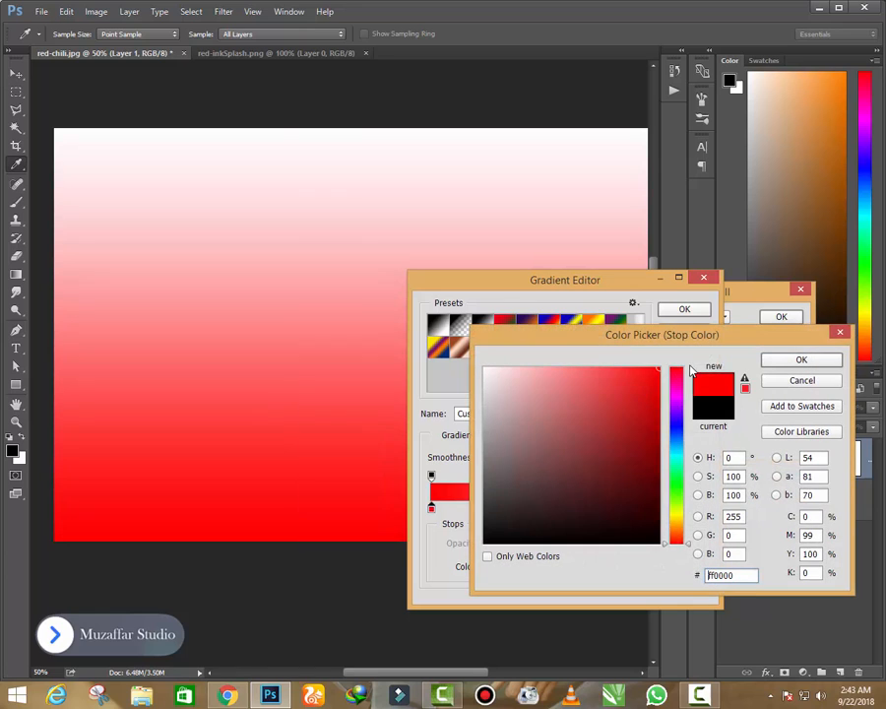
{"action": "left_click", "coordinate": [800, 361]}
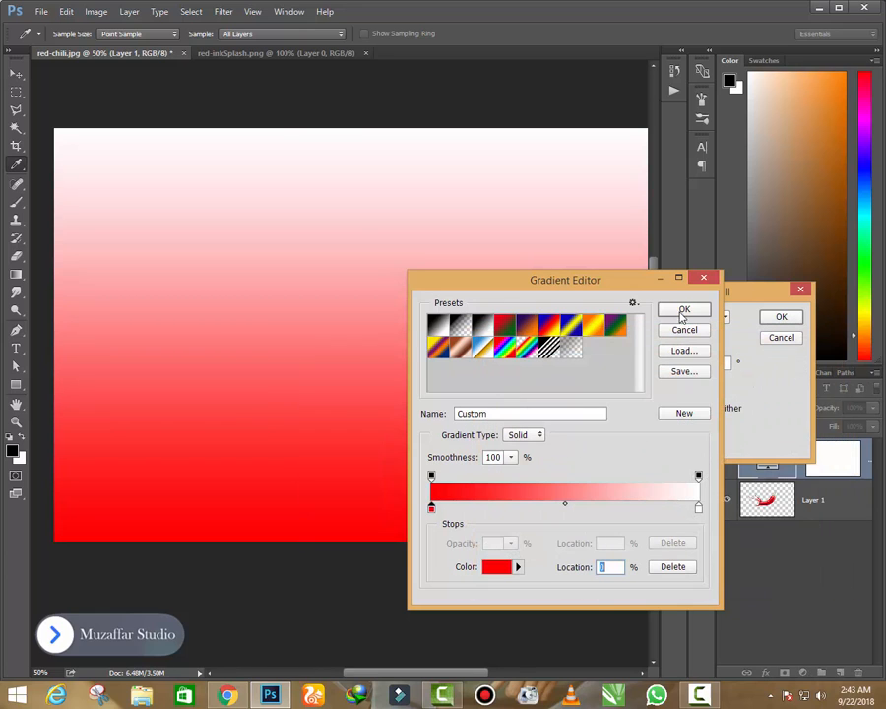
{"action": "left_click", "coordinate": [683, 311]}
- Reverse the gradient fill and change its style to Radial
{"action": "left_click", "coordinate": [666, 411]}
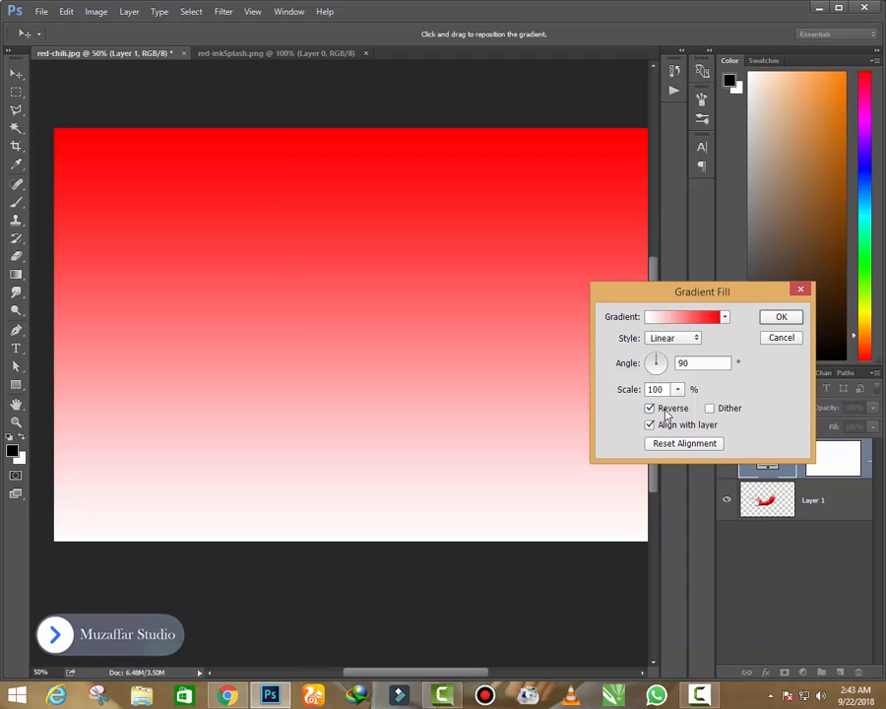
{"action": "left_click", "coordinate": [670, 338]}
{"action": "left_click", "coordinate": [659, 359]}
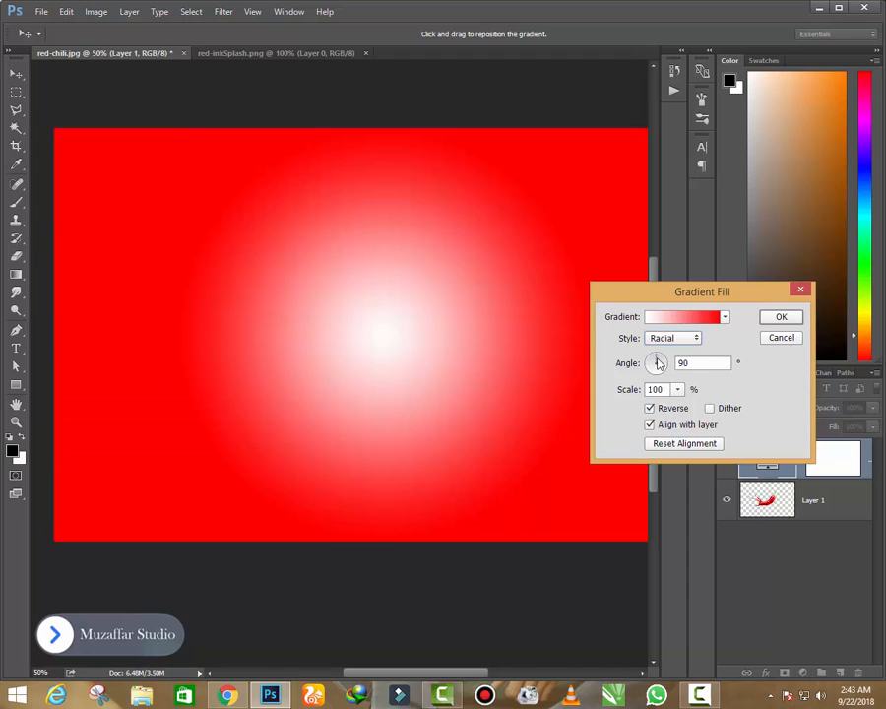
- Set the radial gradient's scale to 139%, adjust the position of its white centre and accept the gradient fill
{"action": "left_click", "coordinate": [676, 390]}
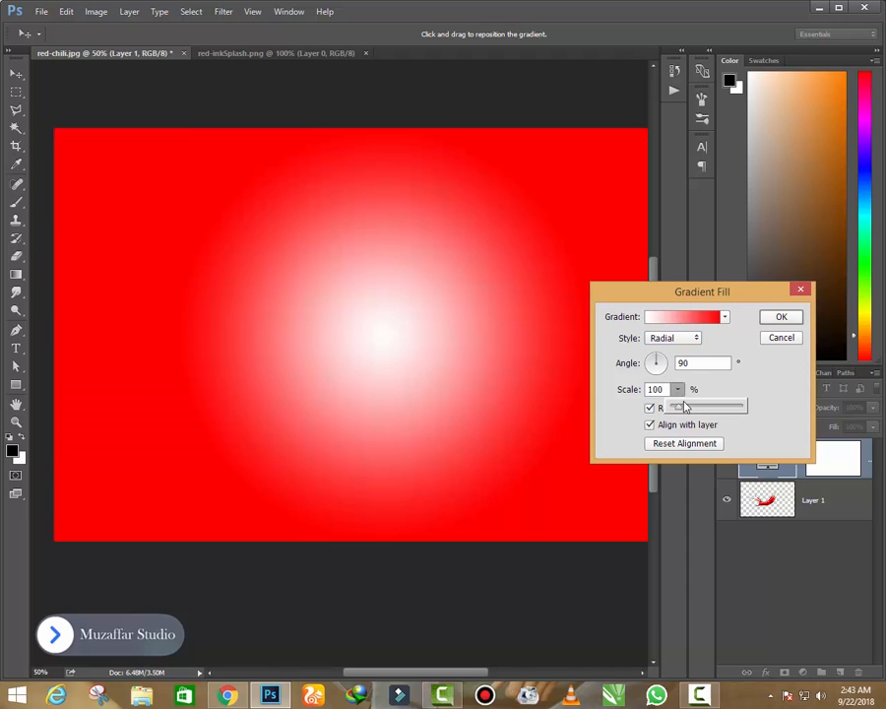
{"action": "left_click_drag", "start_coordinate": [689, 410], "coordinate": [684, 412]}
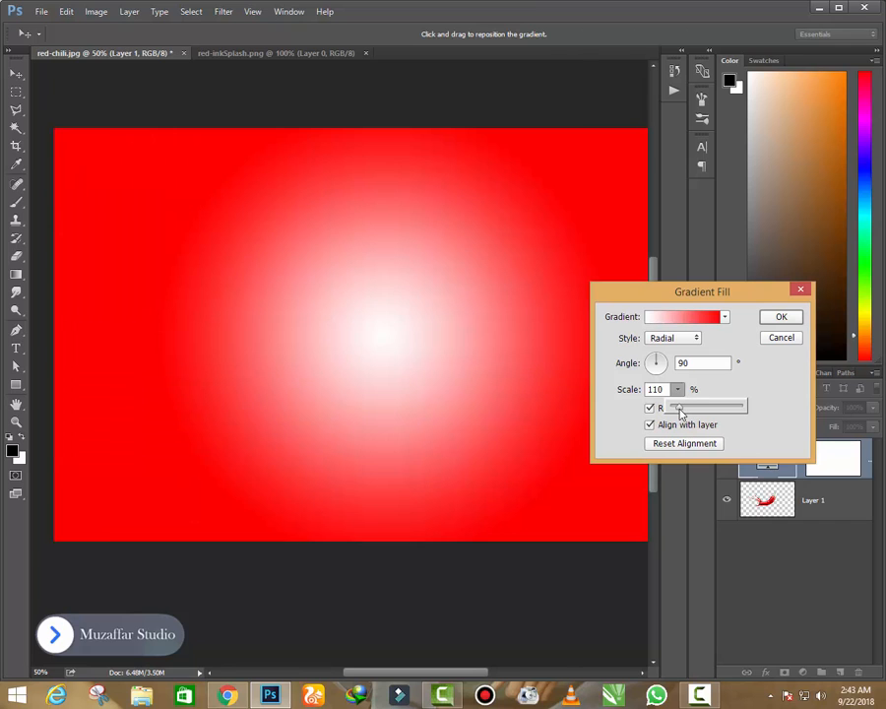
{"action": "left_click_drag", "start_coordinate": [405, 348], "coordinate": [424, 357]}
{"action": "left_click", "coordinate": [678, 389]}
{"action": "left_click_drag", "start_coordinate": [671, 405], "coordinate": [680, 408]}
{"action": "left_click", "coordinate": [780, 316]}
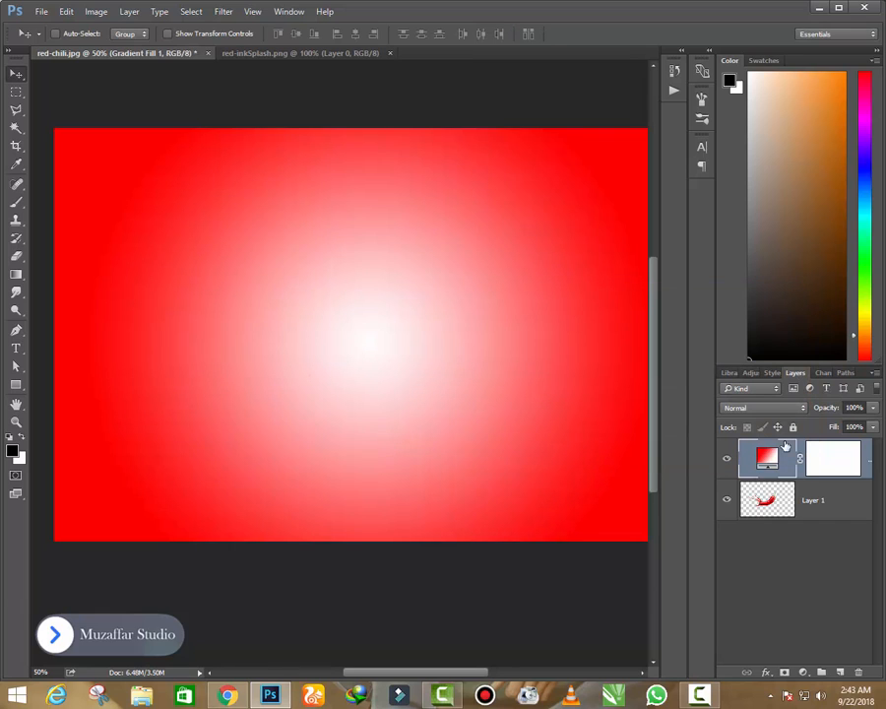
- Place the gradient fill layer beneath the chili layer
{"action": "left_click_drag", "start_coordinate": [775, 485], "coordinate": [776, 531]}
{"action": "left_click", "coordinate": [773, 460]}
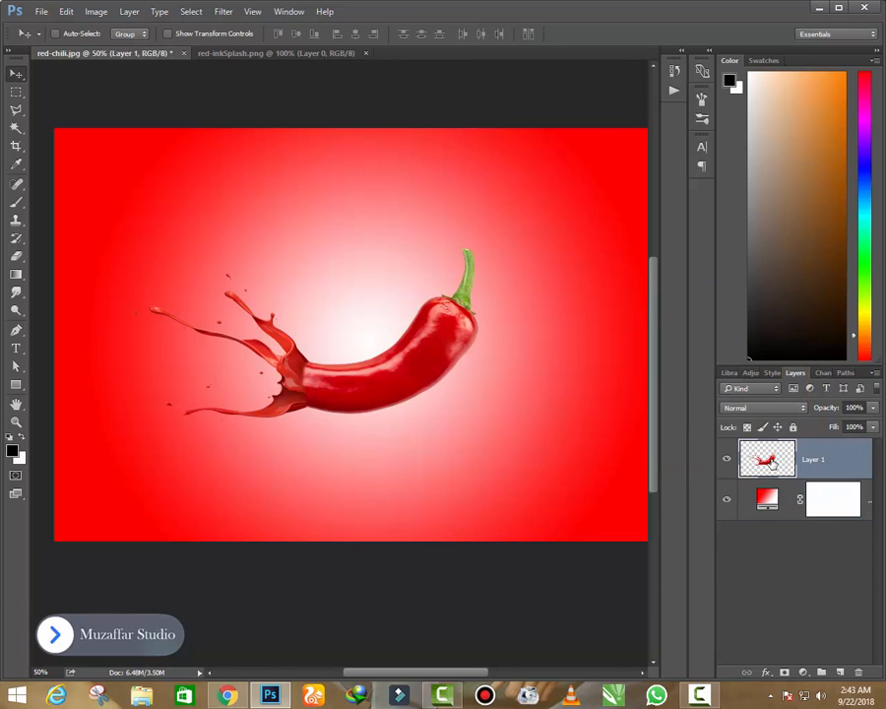
- Reopen the gradient fill's red colour stop and sample several reds from the chili and splash, ending with d25e59
{"action": "double_click", "coordinate": [776, 504]}
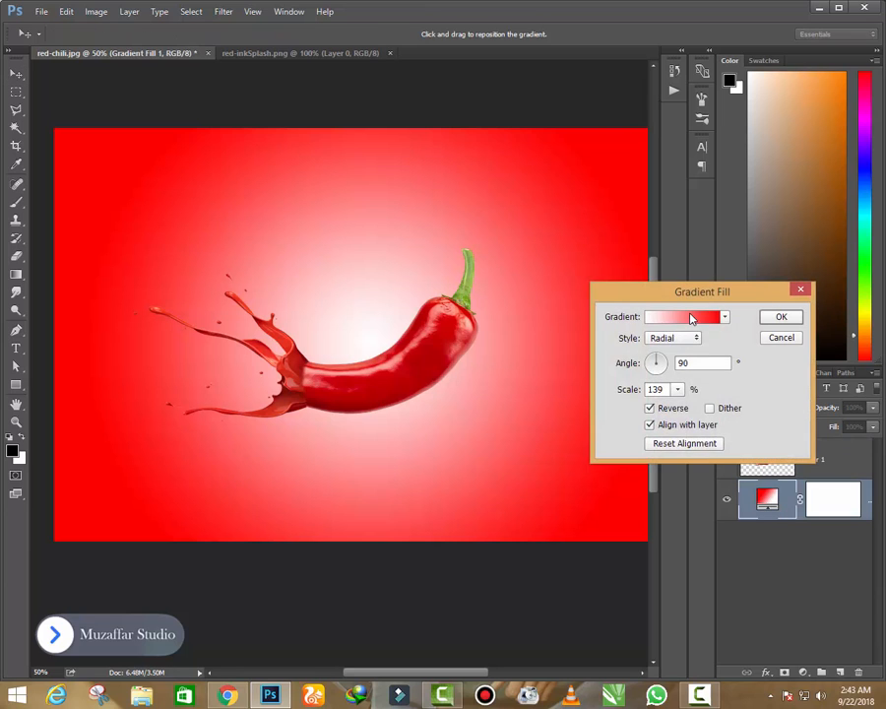
{"action": "left_click", "coordinate": [648, 316]}
{"action": "left_click", "coordinate": [431, 508]}
{"action": "left_click", "coordinate": [497, 567]}
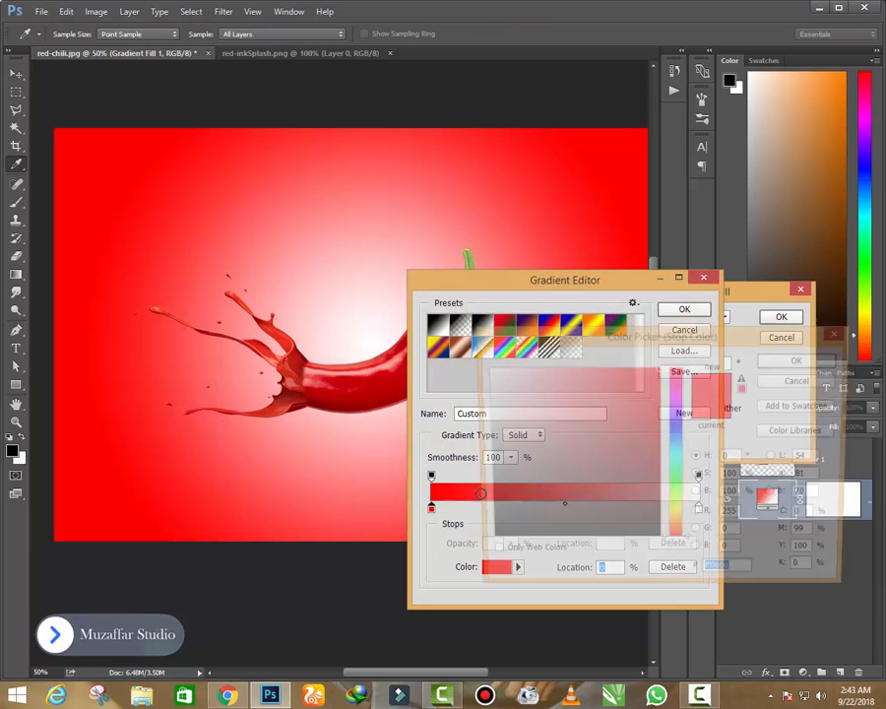
{"action": "left_click", "coordinate": [356, 387]}
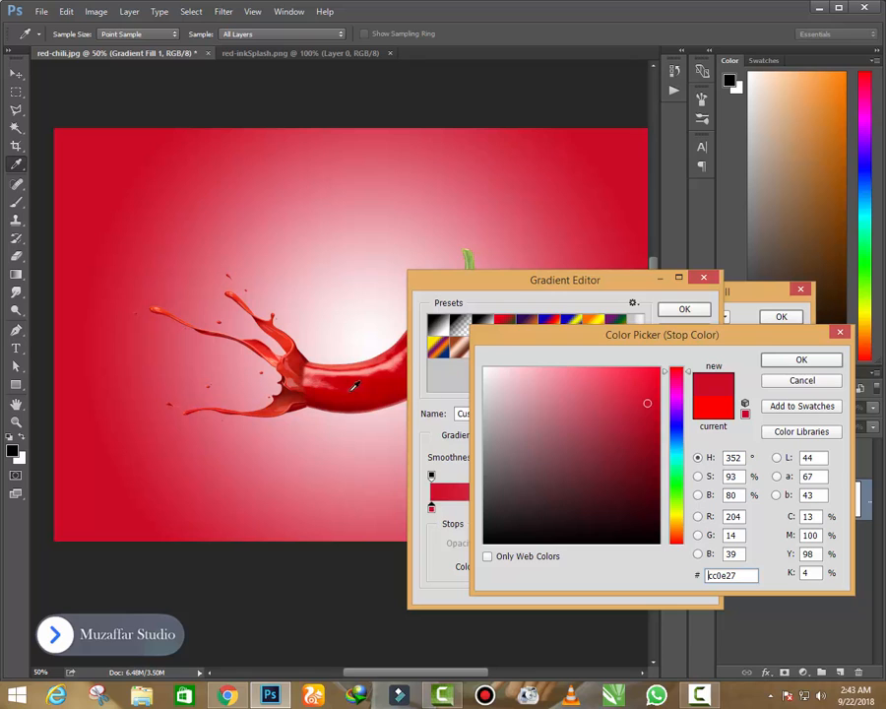
{"action": "left_click", "coordinate": [307, 360]}
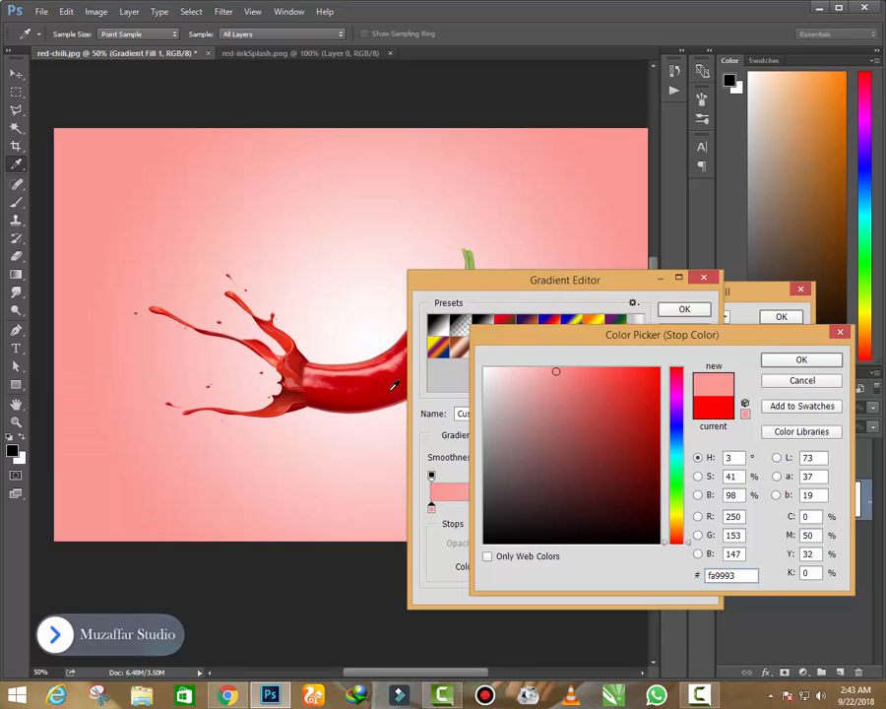
{"action": "left_click", "coordinate": [371, 404]}
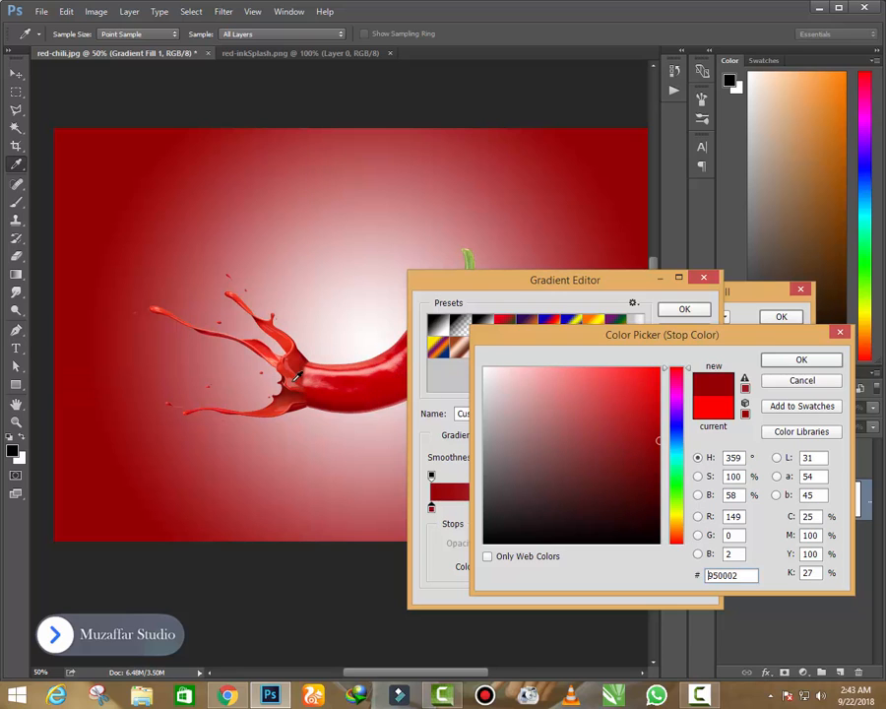
{"action": "left_click", "coordinate": [296, 377]}
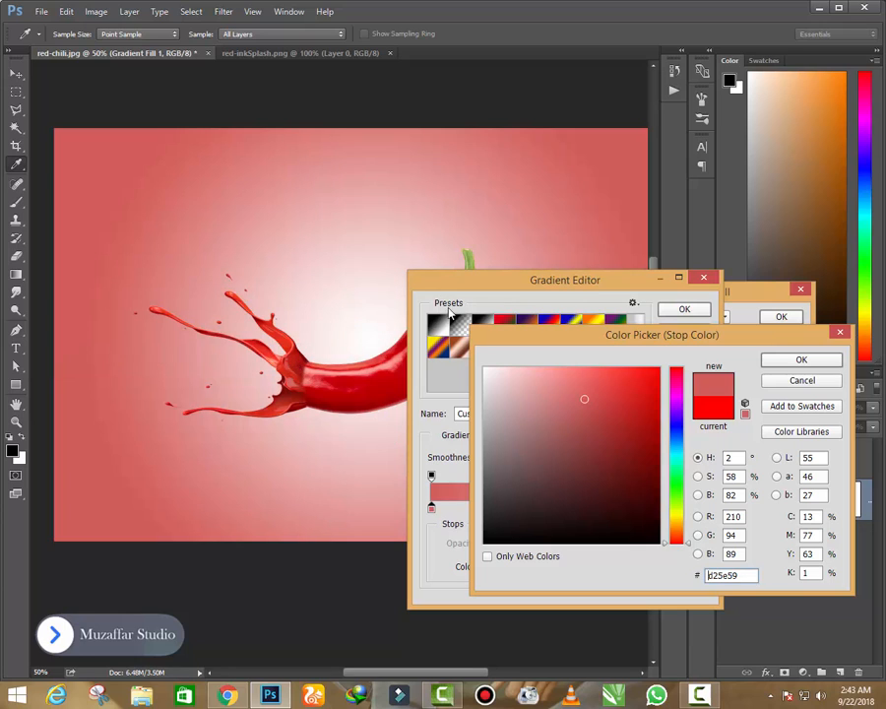
- Adjust the stop colour to the darker red c41d16 and accept the edited gradient
{"action": "mouse_move", "coordinate": [596, 380]}
{"action": "left_mouse_down"}
{"action": "mouse_move", "coordinate": [617, 376]}
{"action": "mouse_move", "coordinate": [619, 366]}
{"action": "mouse_move", "coordinate": [637, 414]}
{"action": "mouse_move", "coordinate": [641, 374]}
{"action": "mouse_move", "coordinate": [641, 414]}
{"action": "mouse_move", "coordinate": [660, 423]}
{"action": "mouse_move", "coordinate": [652, 372]}
{"action": "mouse_move", "coordinate": [642, 383]}
{"action": "mouse_move", "coordinate": [627, 371]}
{"action": "mouse_move", "coordinate": [640, 387]}
{"action": "left_mouse_up"}
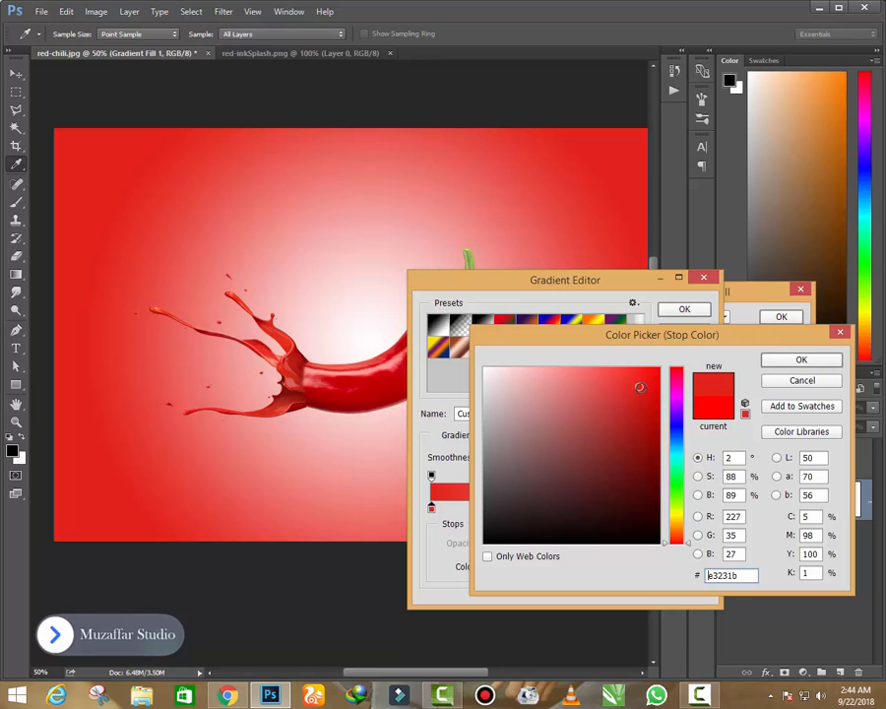
{"action": "left_click", "coordinate": [645, 409]}
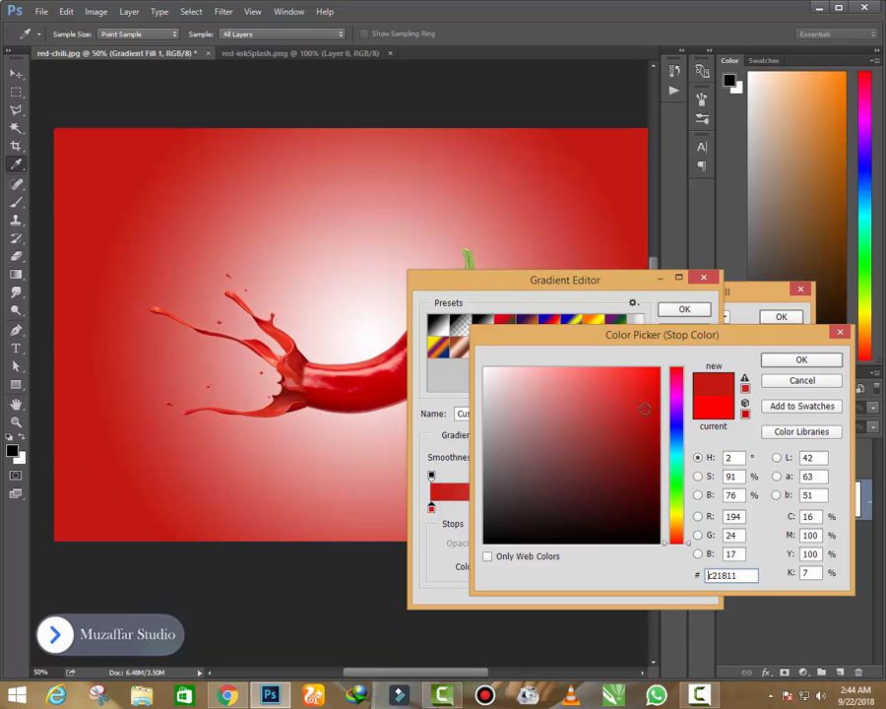
{"action": "left_click_drag", "start_coordinate": [645, 408], "coordinate": [641, 406]}
{"action": "left_click", "coordinate": [799, 361]}
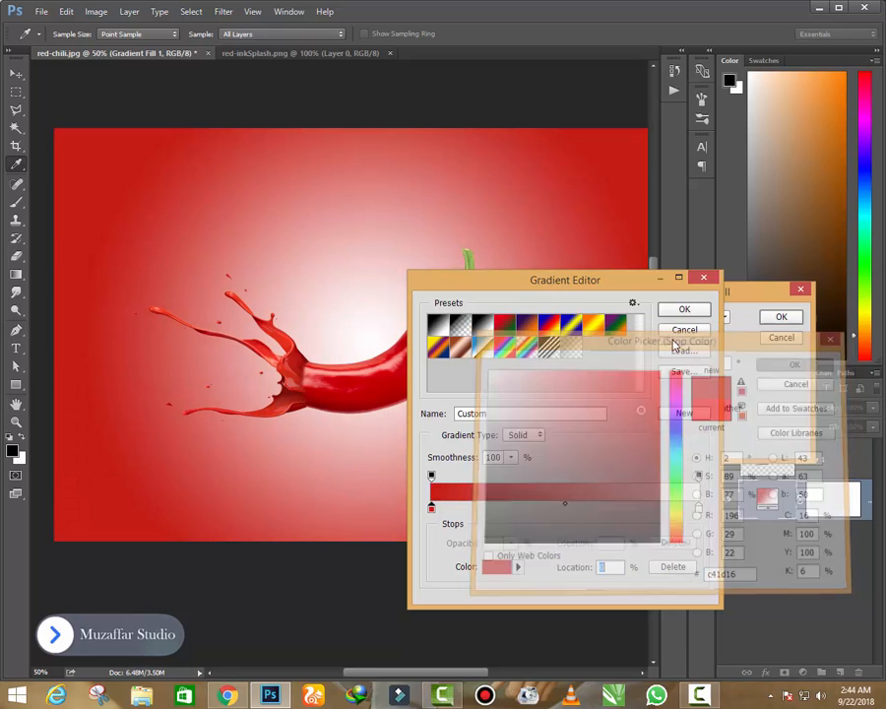
{"action": "left_click", "coordinate": [685, 311]}
- Set the gradient's scale to 100%, shift its white glow slightly left behind the chili and accept the fill
{"action": "left_click", "coordinate": [678, 389]}
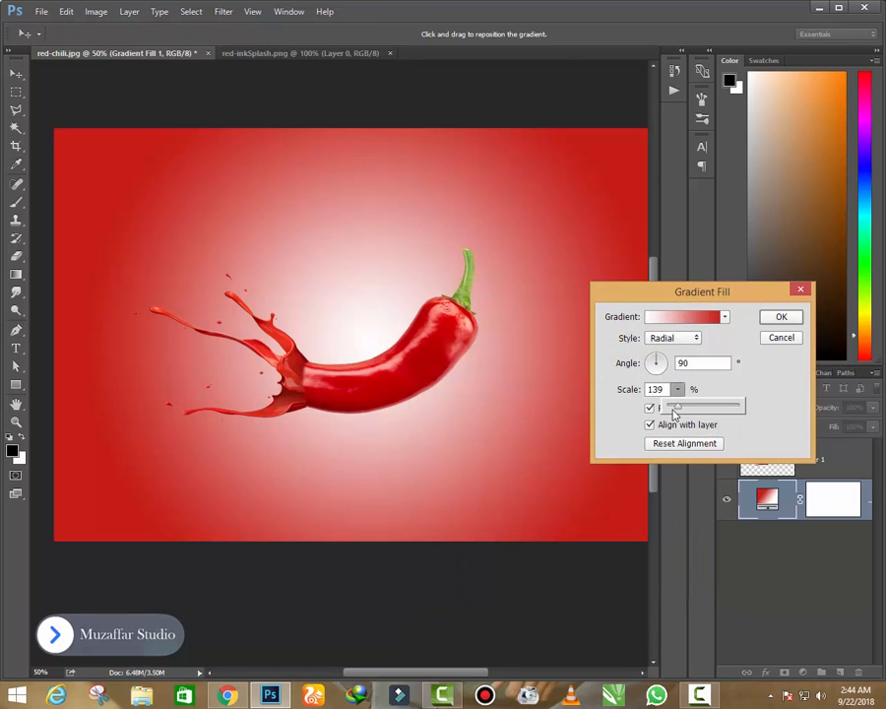
{"action": "left_click_drag", "start_coordinate": [666, 404], "coordinate": [673, 412]}
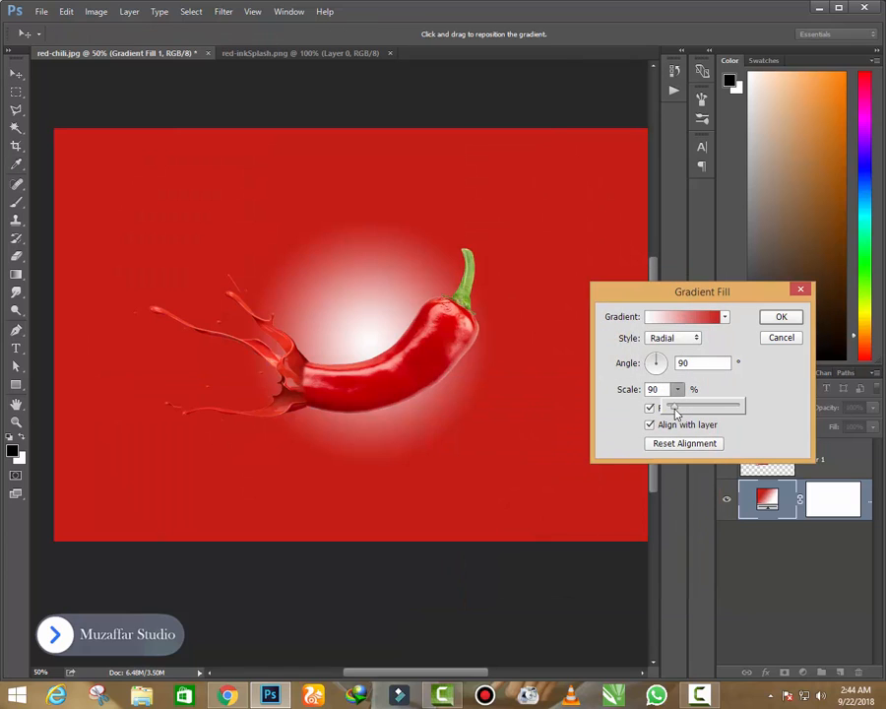
{"action": "left_click_drag", "start_coordinate": [676, 412], "coordinate": [672, 413]}
{"action": "left_click_drag", "start_coordinate": [506, 403], "coordinate": [442, 412]}
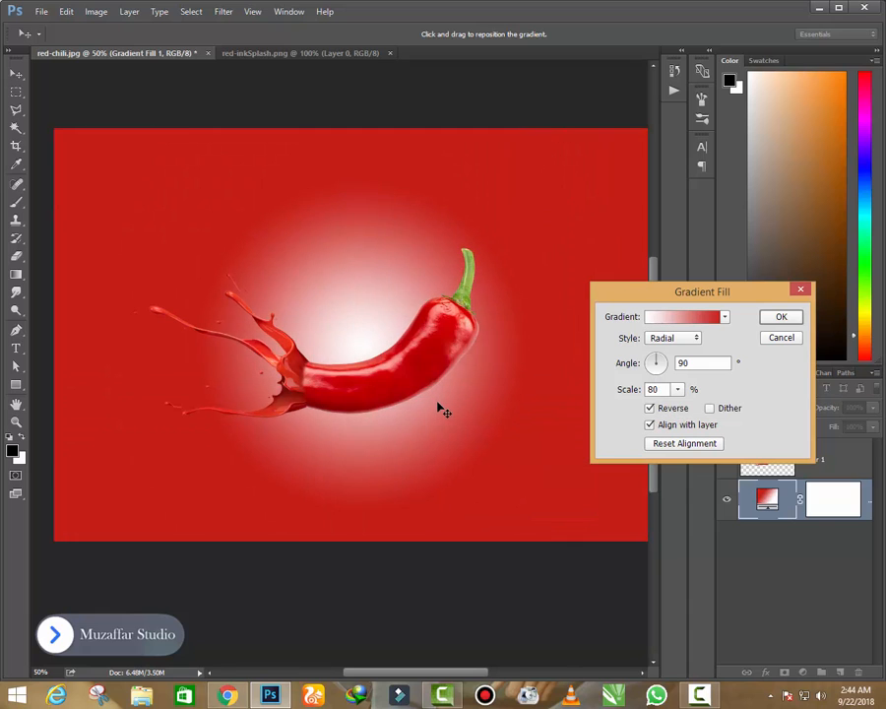
{"action": "left_click", "coordinate": [677, 389]}
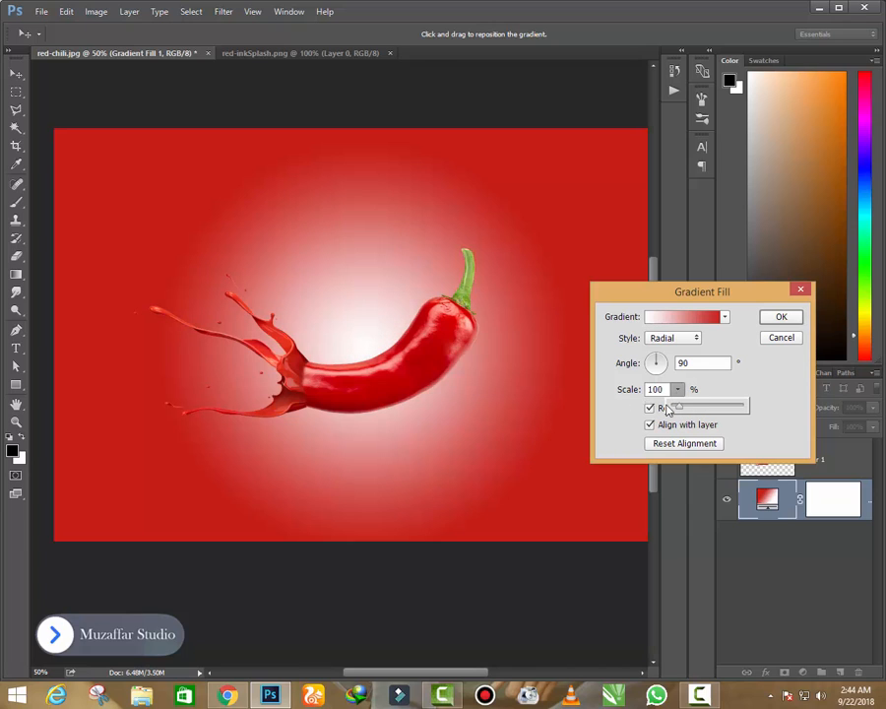
{"action": "left_click", "coordinate": [781, 316]}
- Move the chili artwork slightly left and up on the canvas
{"action": "left_click", "coordinate": [823, 469]}
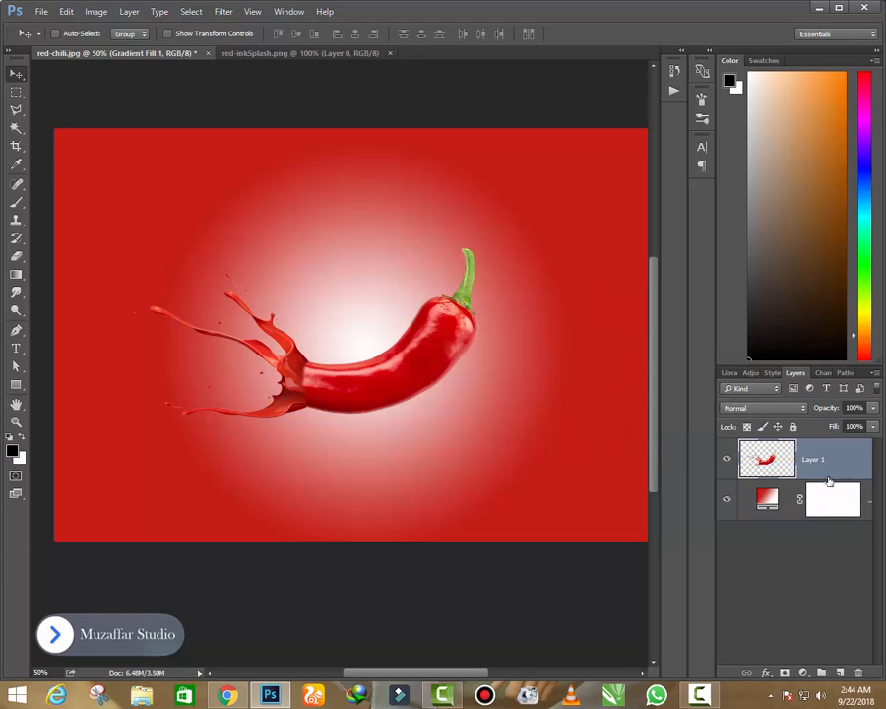
{"action": "right_click", "coordinate": [394, 382]}
{"action": "left_click", "coordinate": [398, 388]}
{"action": "left_click_drag", "start_coordinate": [398, 388], "coordinate": [387, 386]}
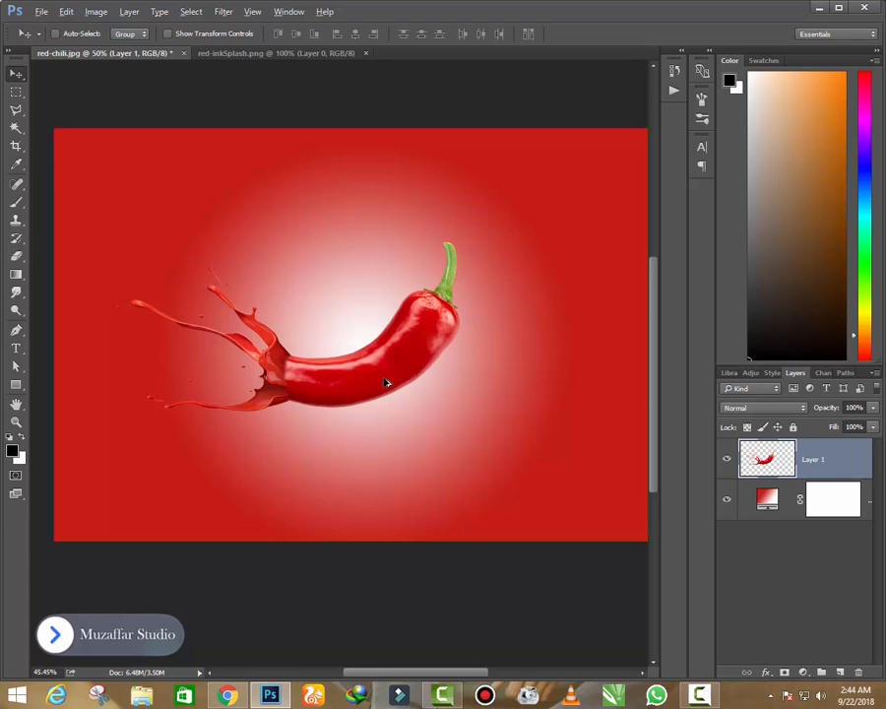
{"action": "scroll", "coordinate": [385, 382], "scroll_direction": "up", "scroll_amount": 1}
{"action": "key", "text": "alt"}
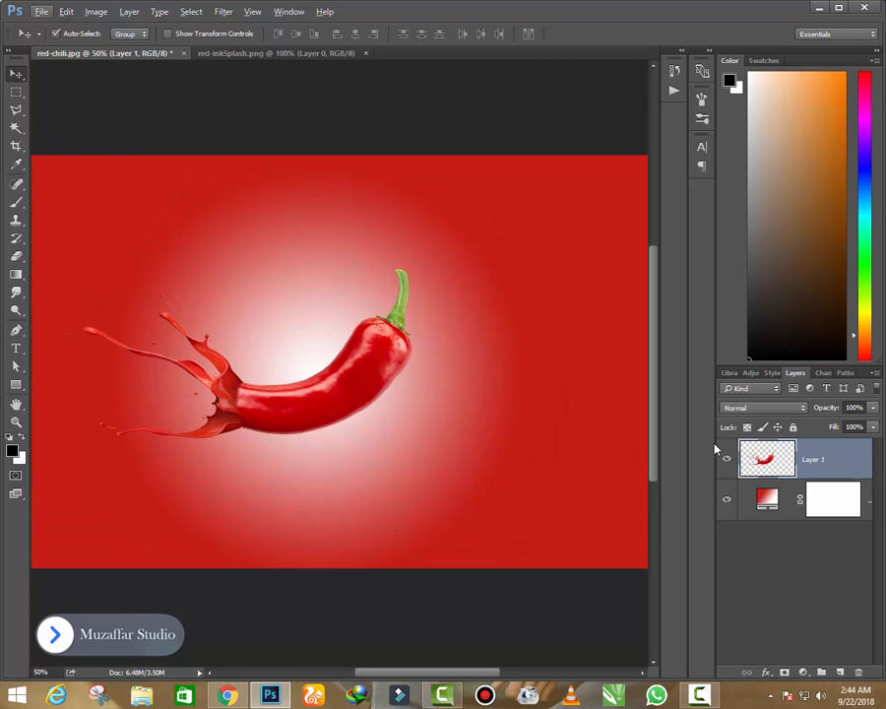
- Duplicate the chili layer and rotate the copy 90° clockwise twice
{"action": "key", "text": "ctrl+j"}
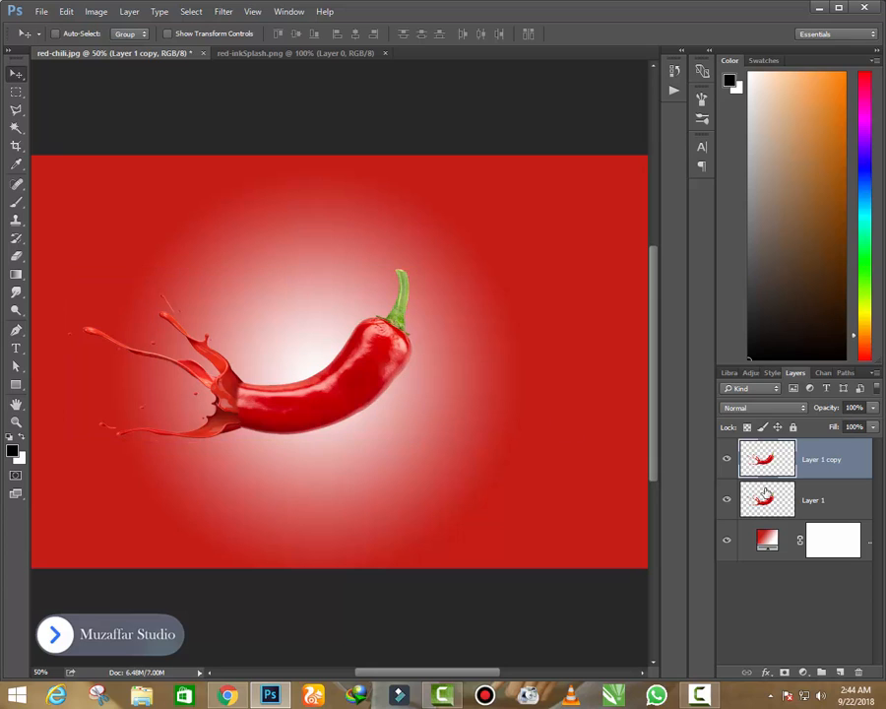
{"action": "key", "text": "ctrl+t"}
{"action": "right_click", "coordinate": [291, 350]}
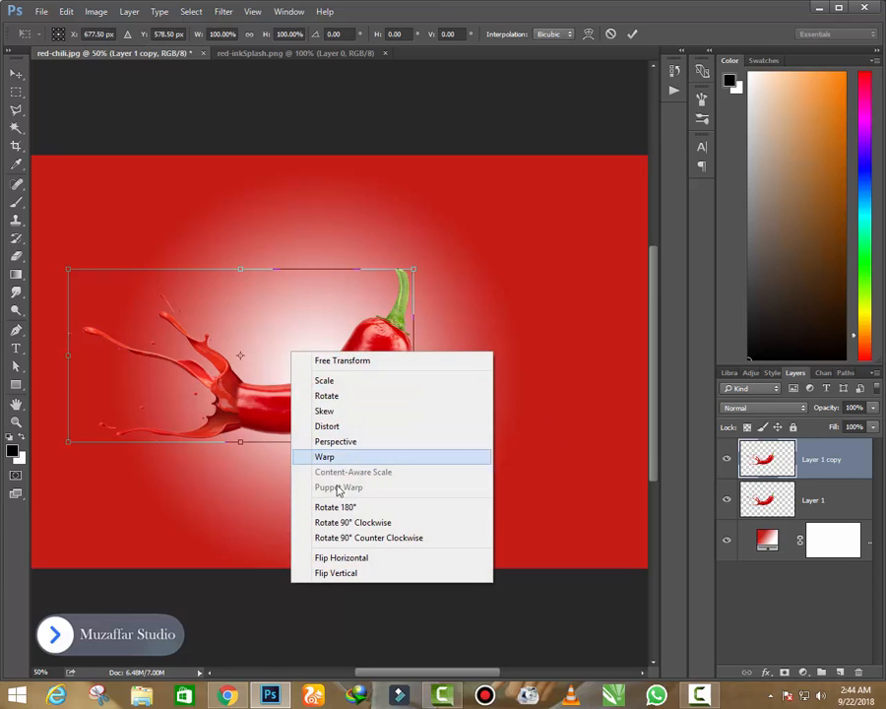
{"action": "left_click", "coordinate": [336, 522]}
{"action": "right_click", "coordinate": [287, 387]}
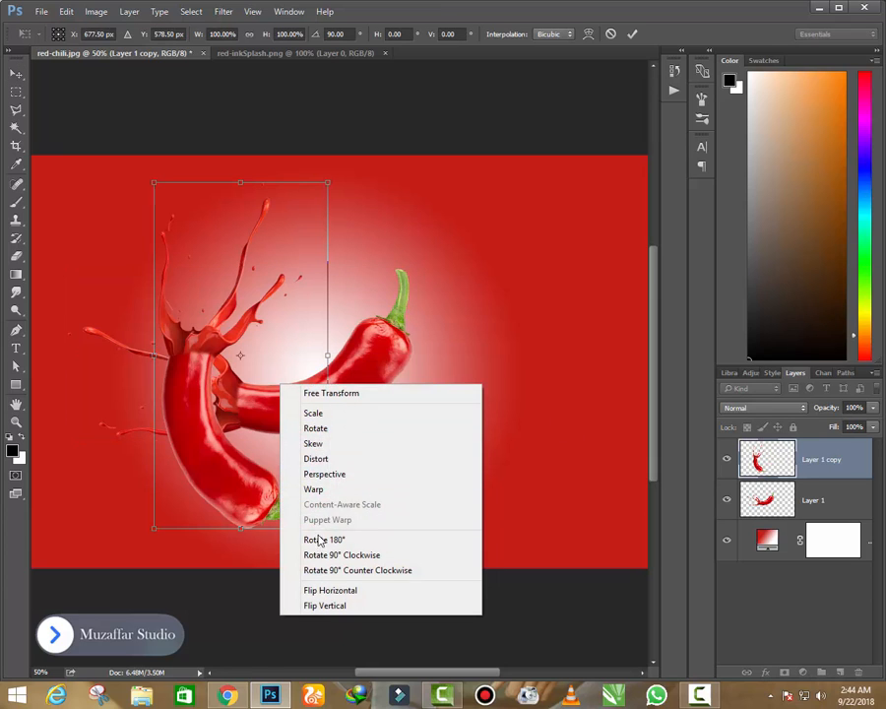
{"action": "left_click", "coordinate": [322, 552]}
- Move the copy directly below the original chili and flip it horizontally to form a mirrored reflection
{"action": "left_click_drag", "start_coordinate": [280, 370], "coordinate": [338, 497]}
{"action": "right_click", "coordinate": [364, 433]}
{"action": "left_click", "coordinate": [414, 639]}
- Scale the reflection to about 88%, tilt it about 2° counter-clockwise and apply the transformation
{"action": "left_click_drag", "start_coordinate": [412, 609], "coordinate": [384, 569]}
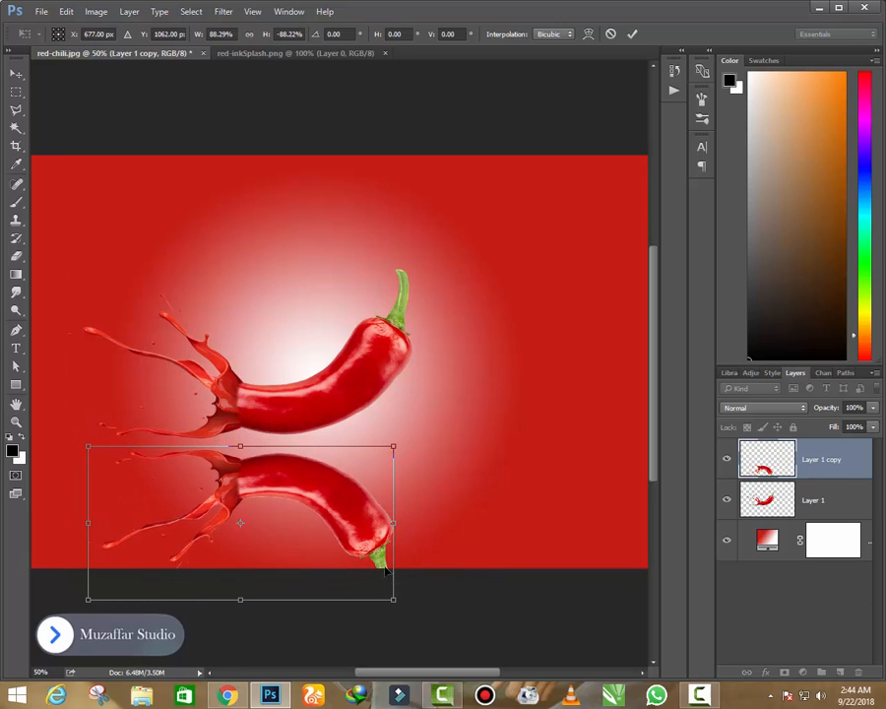
{"action": "left_click_drag", "start_coordinate": [410, 611], "coordinate": [401, 589]}
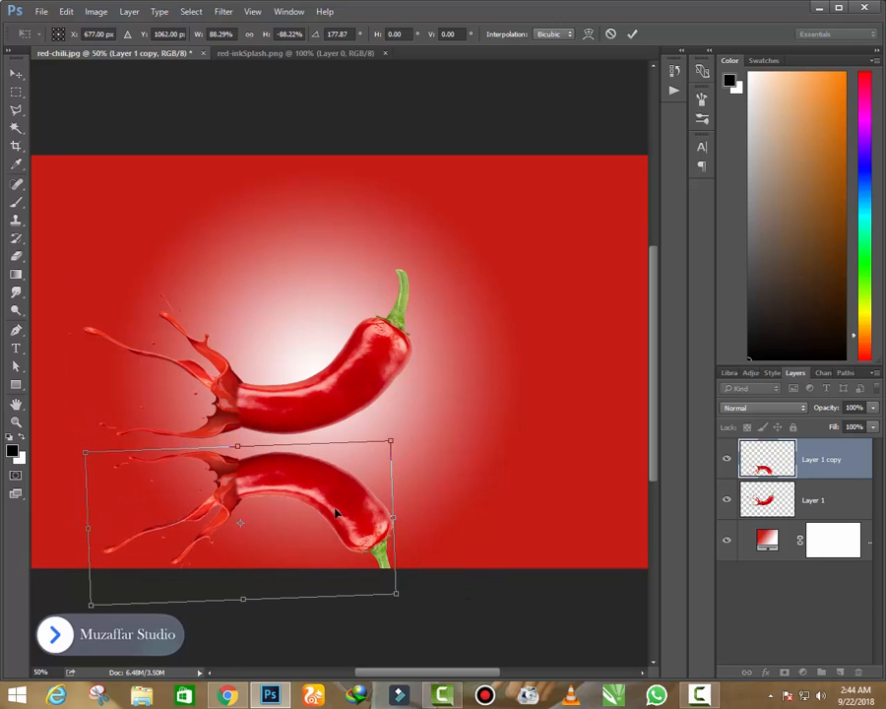
{"action": "key", "text": "Return"}
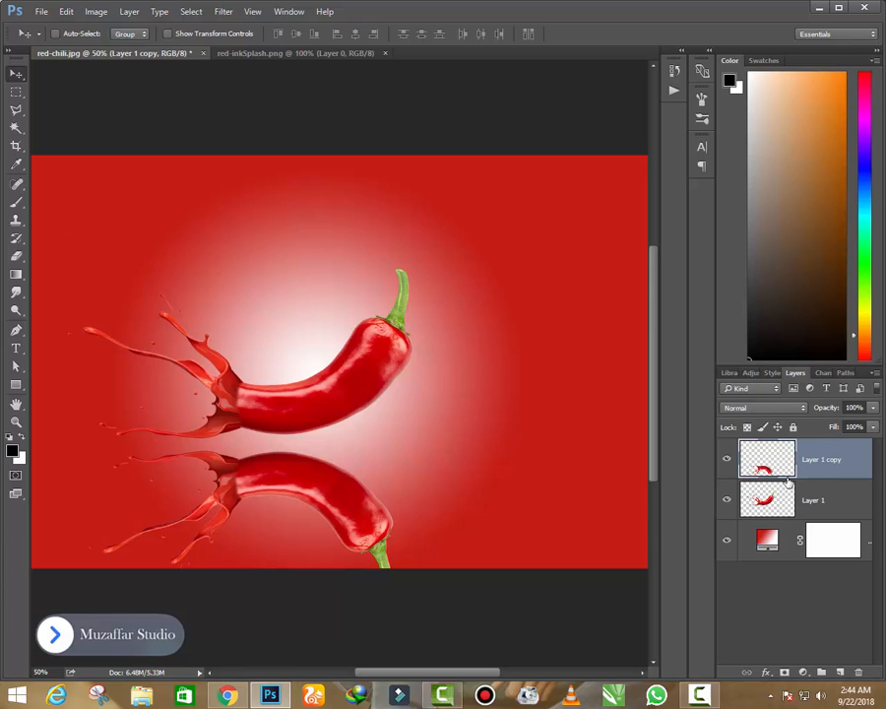
- Fade out the lower part of the reflection with a 600 px eraser and reduce its layer opacity to 32%
{"action": "key", "text": "e"}
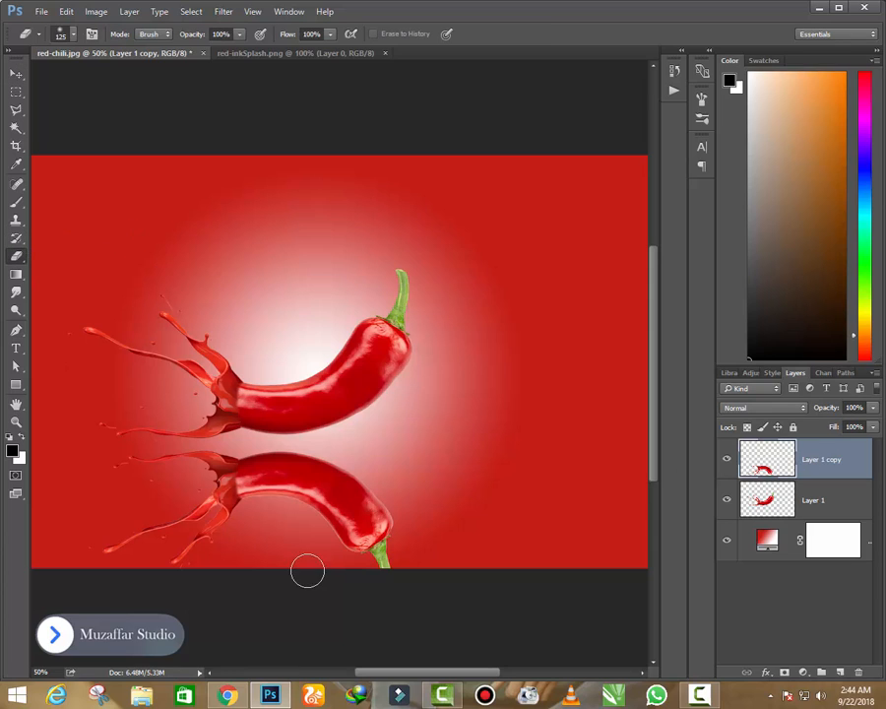
{"action": "key", "text": "bracketright"}
{"action": "key", "text": "bracketright"}
{"action": "key", "text": "bracketright"}
{"action": "key", "text": "bracketright"}
{"action": "mouse_move", "coordinate": [419, 562]}
{"action": "left_mouse_down"}
{"action": "mouse_move", "coordinate": [376, 590]}
{"action": "mouse_move", "coordinate": [309, 600]}
{"action": "left_mouse_up"}
{"action": "key", "text": "bracketright"}
{"action": "key", "text": "bracketright"}
{"action": "mouse_move", "coordinate": [392, 563]}
{"action": "left_mouse_down"}
{"action": "mouse_move", "coordinate": [197, 599]}
{"action": "mouse_move", "coordinate": [94, 591]}
{"action": "mouse_move", "coordinate": [380, 606]}
{"action": "mouse_move", "coordinate": [517, 514]}
{"action": "mouse_move", "coordinate": [279, 590]}
{"action": "mouse_move", "coordinate": [97, 597]}
{"action": "mouse_move", "coordinate": [265, 617]}
{"action": "mouse_move", "coordinate": [599, 539]}
{"action": "mouse_move", "coordinate": [447, 574]}
{"action": "left_mouse_up"}
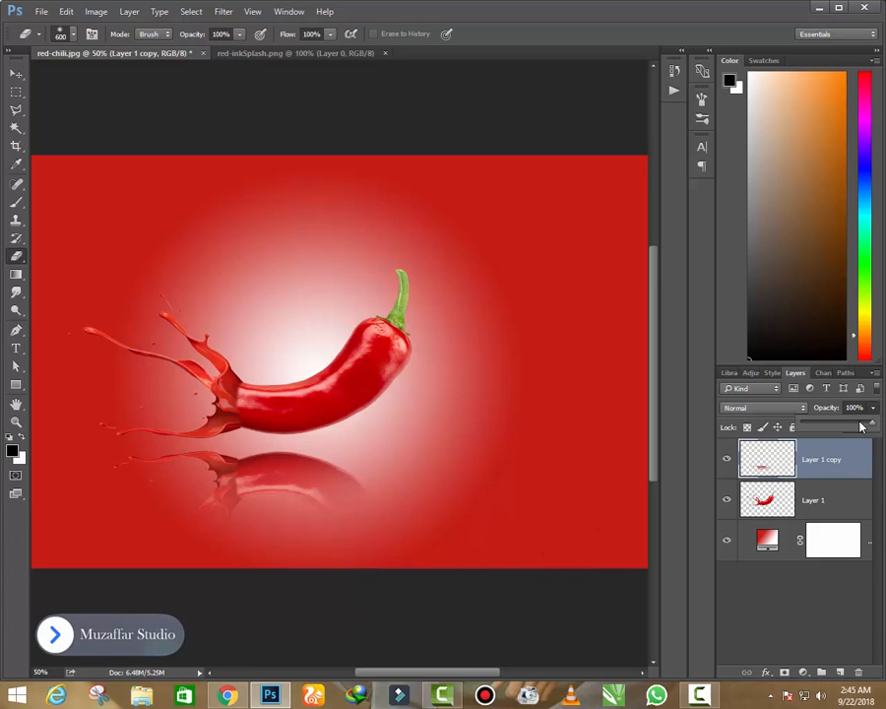
{"action": "mouse_move", "coordinate": [873, 407]}
{"action": "left_mouse_down"}
{"action": "mouse_move", "coordinate": [853, 423]}
{"action": "mouse_move", "coordinate": [825, 427]}
{"action": "left_mouse_up"}
- Rotate the reflection by about -4.16° and move it right, just beneath the chili
{"action": "left_click", "coordinate": [16, 74]}
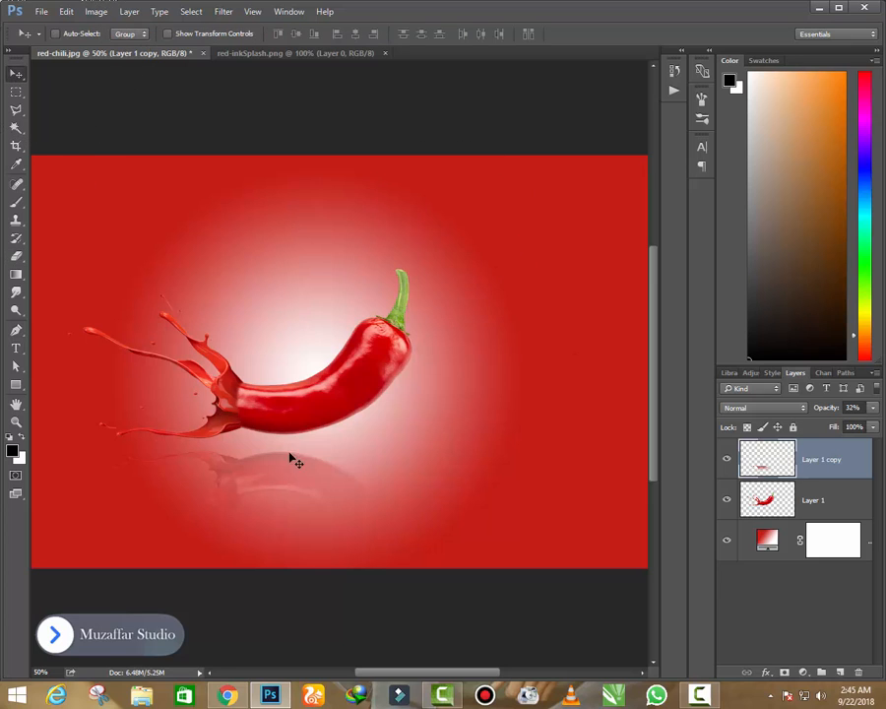
{"action": "left_click_drag", "start_coordinate": [293, 459], "coordinate": [308, 470]}
{"action": "key", "text": "ctrl+t"}
{"action": "left_click_drag", "start_coordinate": [403, 576], "coordinate": [428, 537]}
{"action": "left_click_drag", "start_coordinate": [321, 473], "coordinate": [333, 476]}
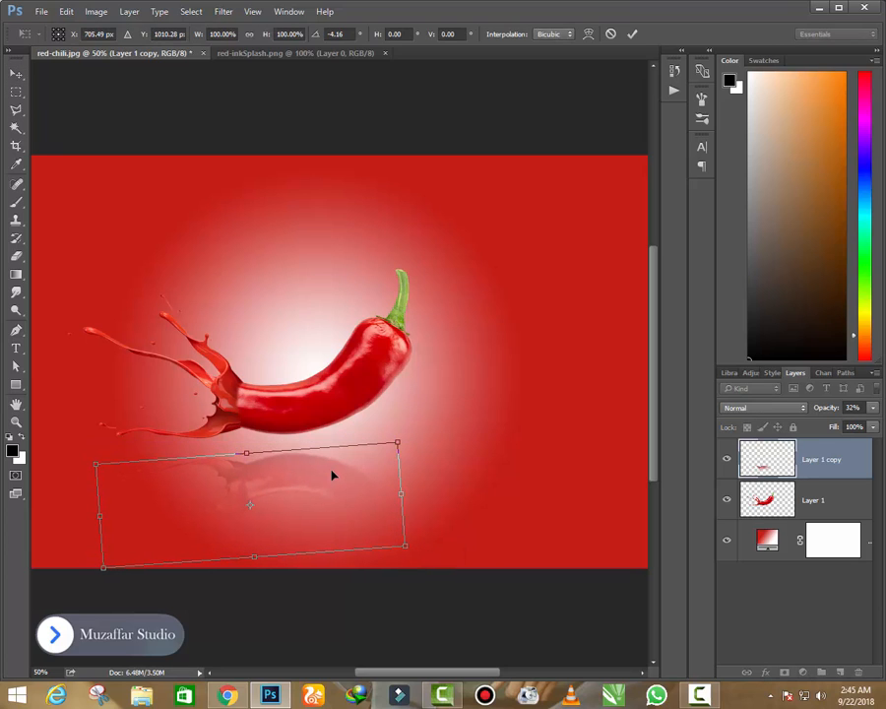
{"action": "key", "text": "Up"}
{"action": "key", "text": "Up"}
{"action": "key", "text": "Up"}
{"action": "key", "text": "Up"}
{"action": "key", "text": "Up"}
{"action": "key", "text": "Up"}
{"action": "key", "text": "Up"}
{"action": "key", "text": "Up"}
{"action": "key", "text": "Up"}
{"action": "key", "text": "Up"}
{"action": "key", "text": "Up"}
{"action": "key", "text": "Up"}
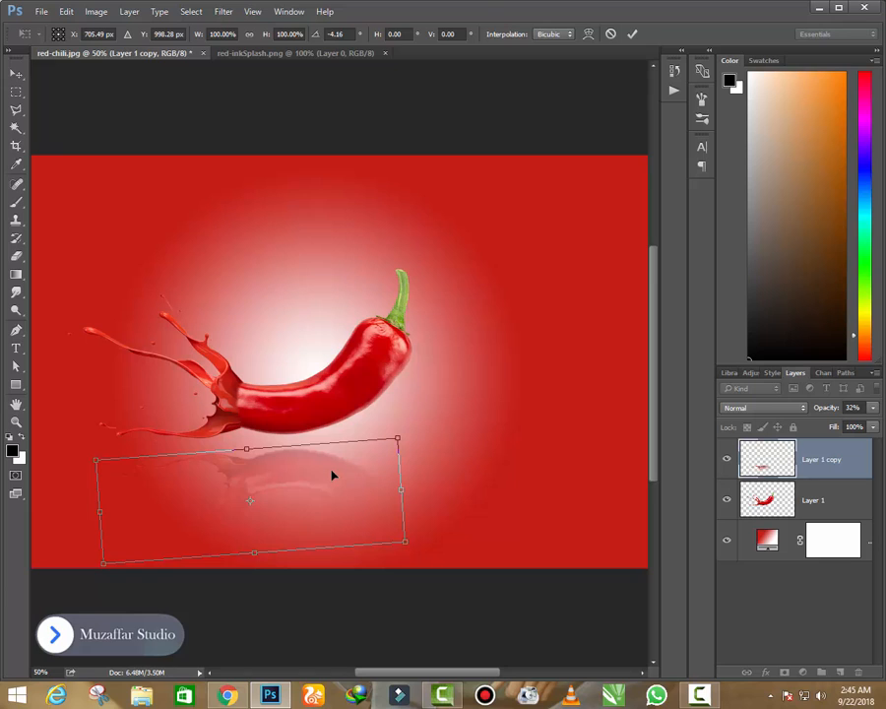
{"action": "key", "text": "Return"}
- Shift the background gradient's white glow to the right, towards the middle of the canvas
{"action": "key", "text": "ctrl+0"}
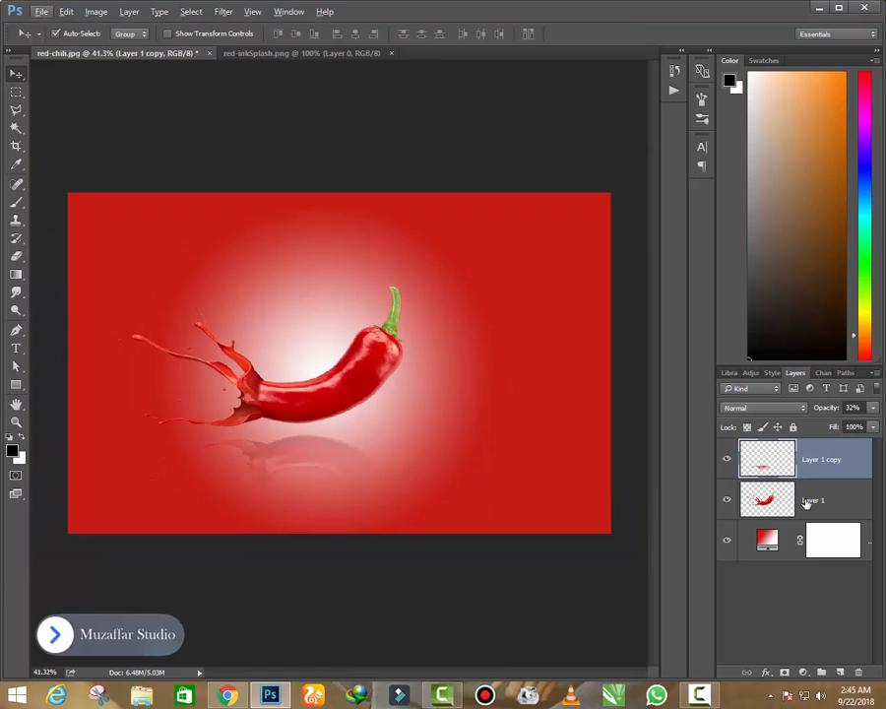
{"action": "double_click", "coordinate": [769, 544]}
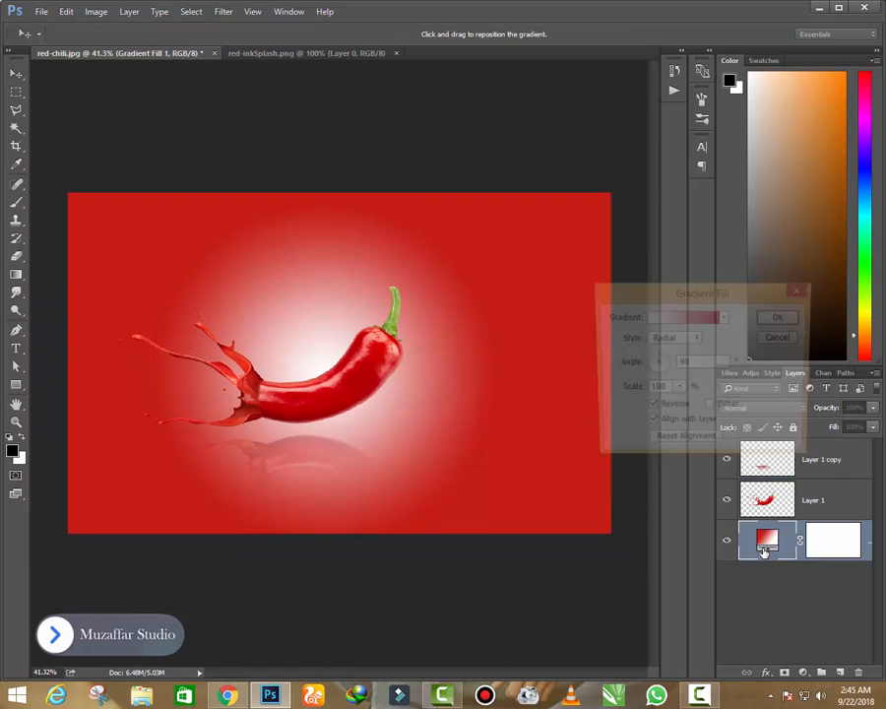
{"action": "left_click_drag", "start_coordinate": [374, 398], "coordinate": [401, 405]}
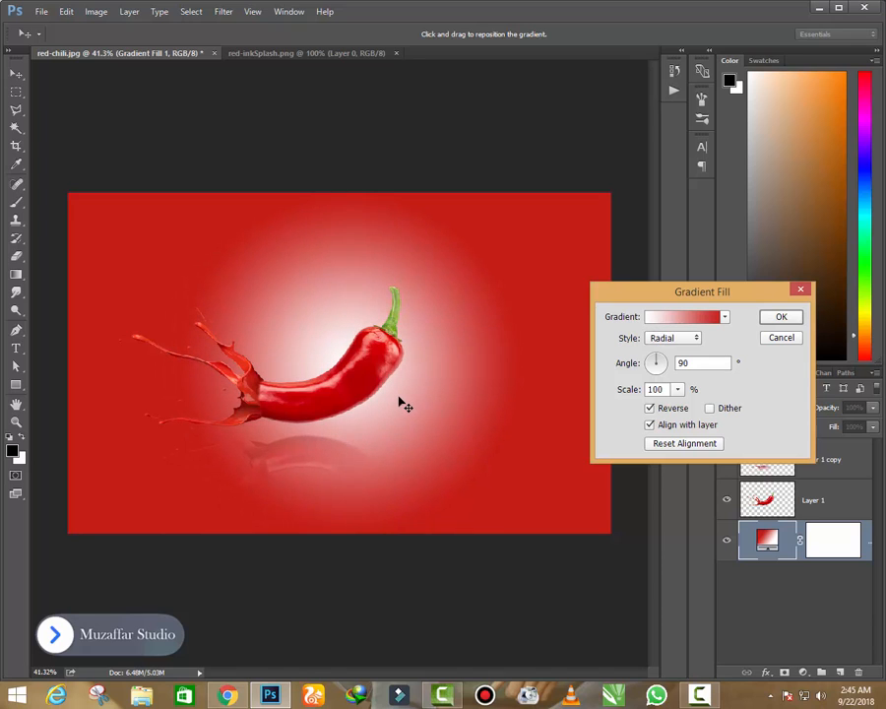
{"action": "left_click", "coordinate": [781, 317]}
- Move the chili and its reflection together right and up over the glow, and merge all visible layers into one
{"action": "left_click", "coordinate": [817, 461]}
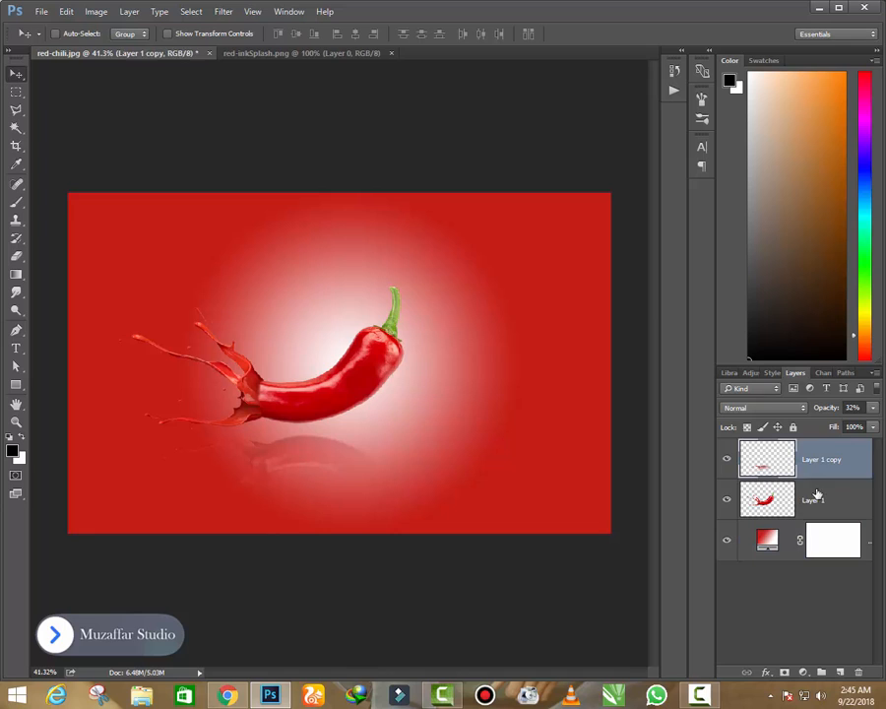
{"action": "left_click", "coordinate": [811, 499], "text": "shift"}
{"action": "left_click_drag", "start_coordinate": [358, 385], "coordinate": [391, 372]}
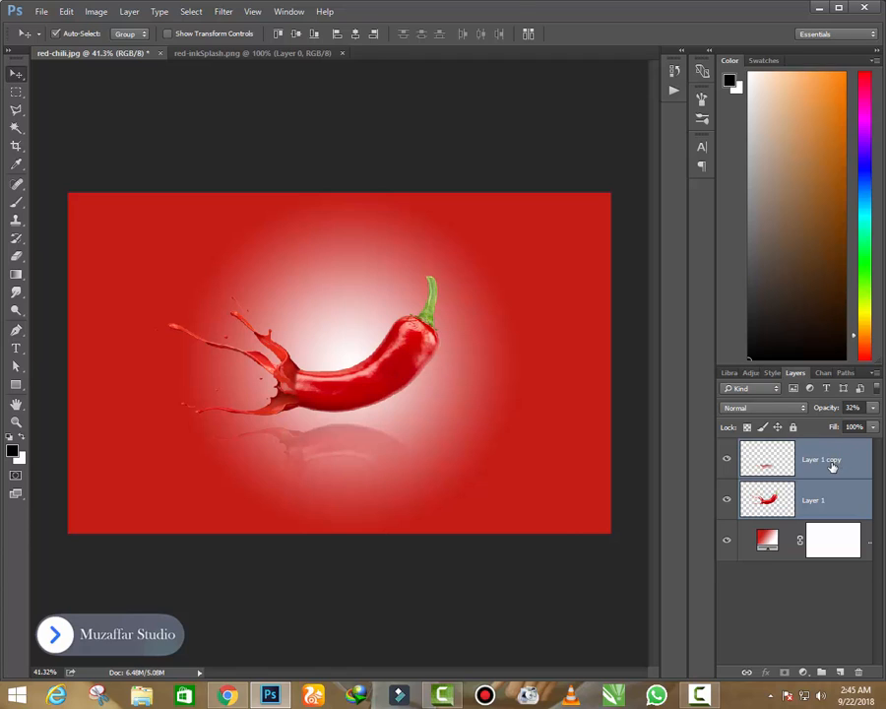
{"action": "key", "text": "ctrl+shift+e"}
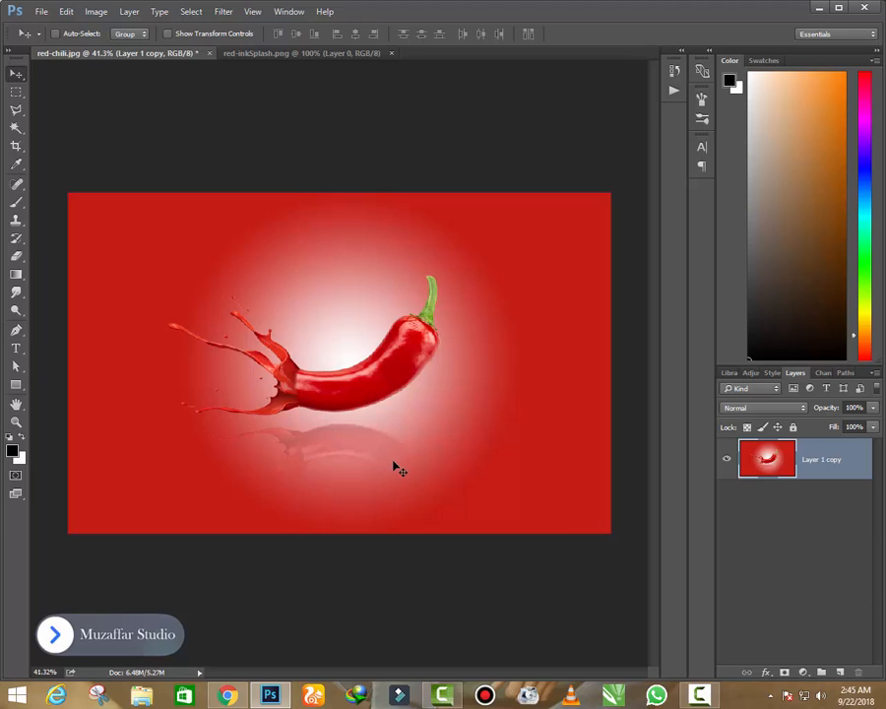